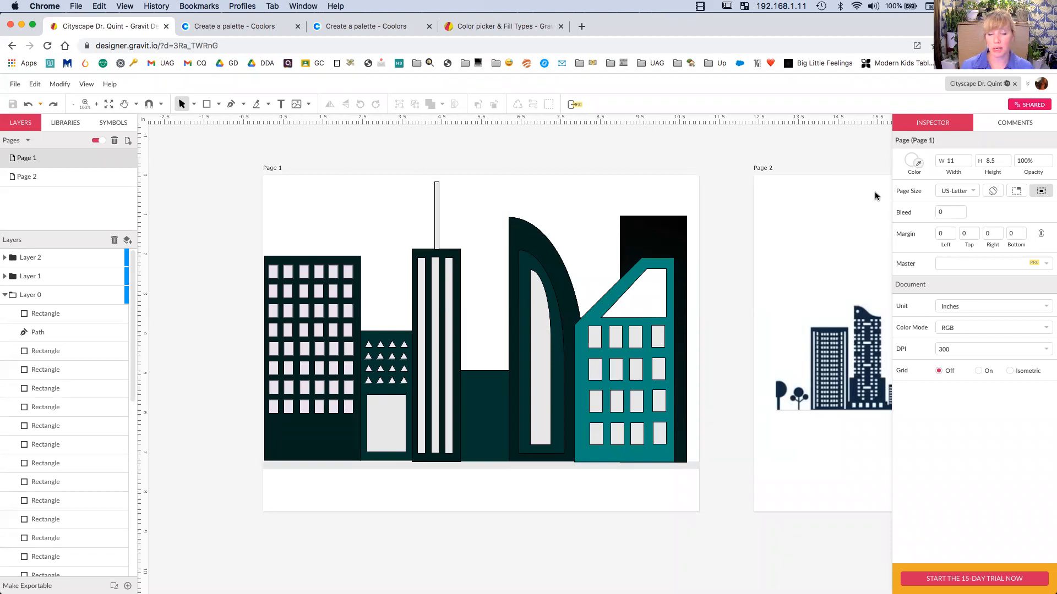
Draw a rectangle about 11.04 by 8.47 inches that covers all of Page 1.
left_click(206, 104)
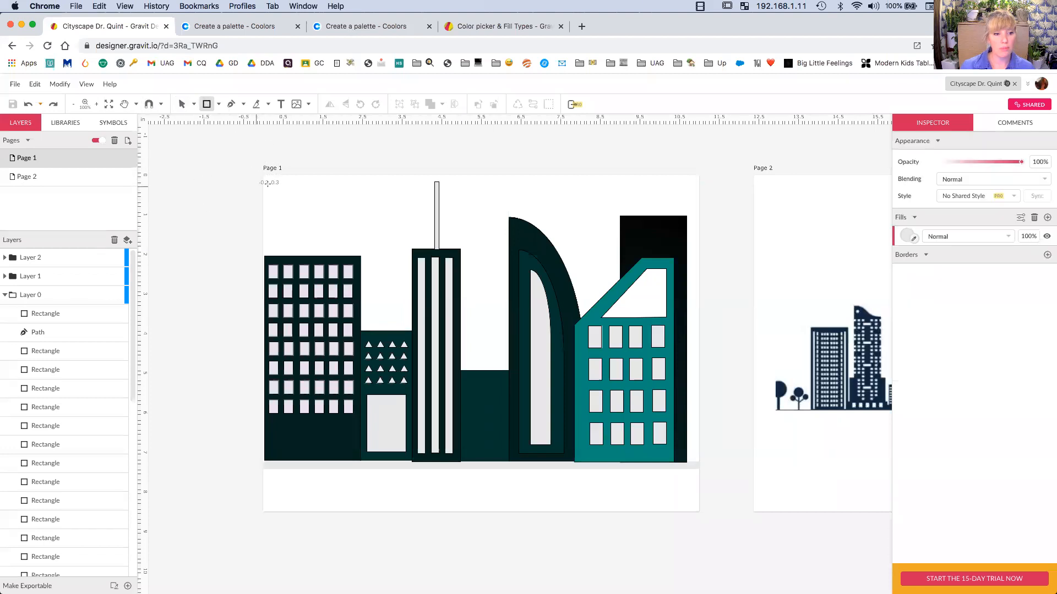
left_click_drag(262, 176, 699, 510)
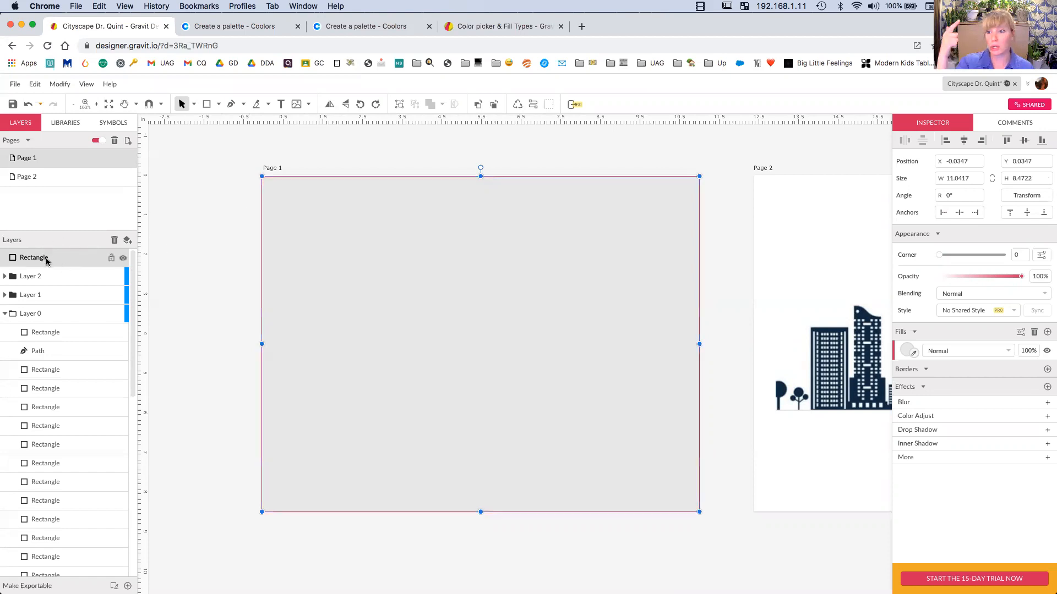
mouse_move(46, 261)
left_mouse_down()
mouse_move(75, 347)
mouse_move(59, 242)
mouse_move(55, 253)
left_mouse_up()
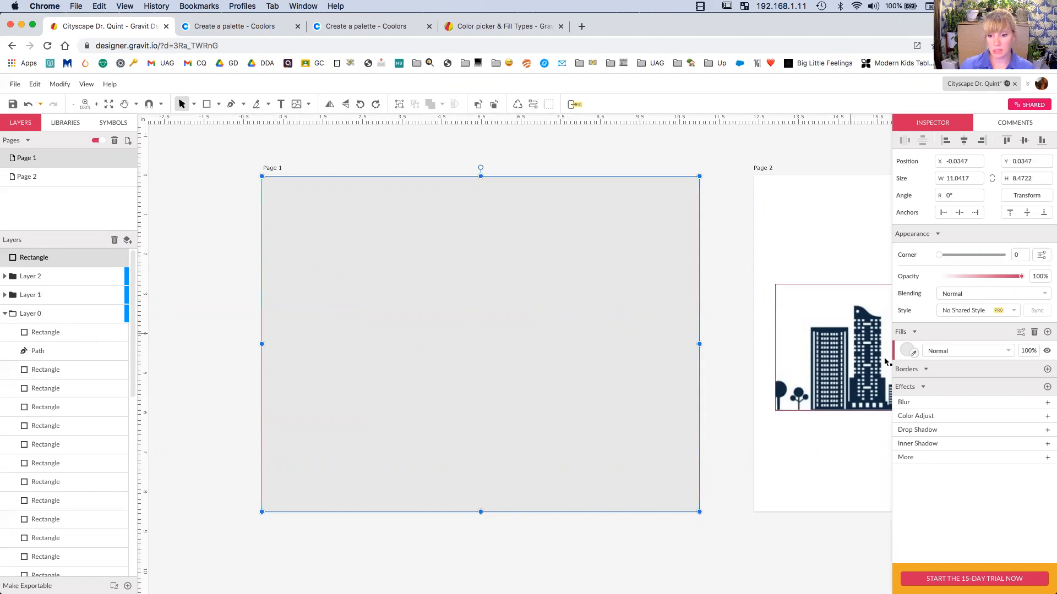
Change the page-sized rectangle's fill from a solid colour to a linear gradient.
left_click(906, 351)
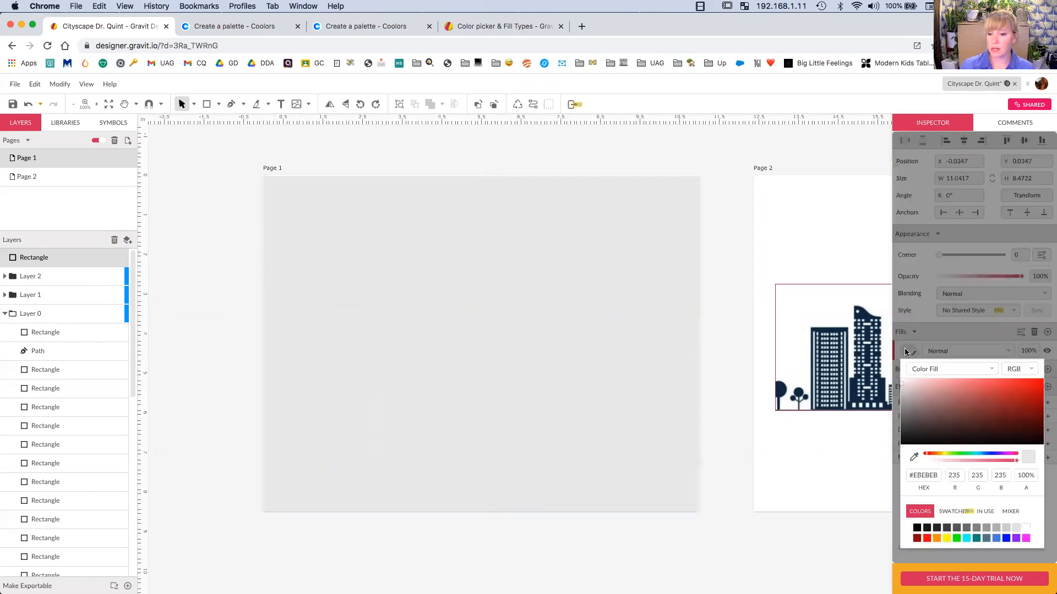
left_click(933, 369)
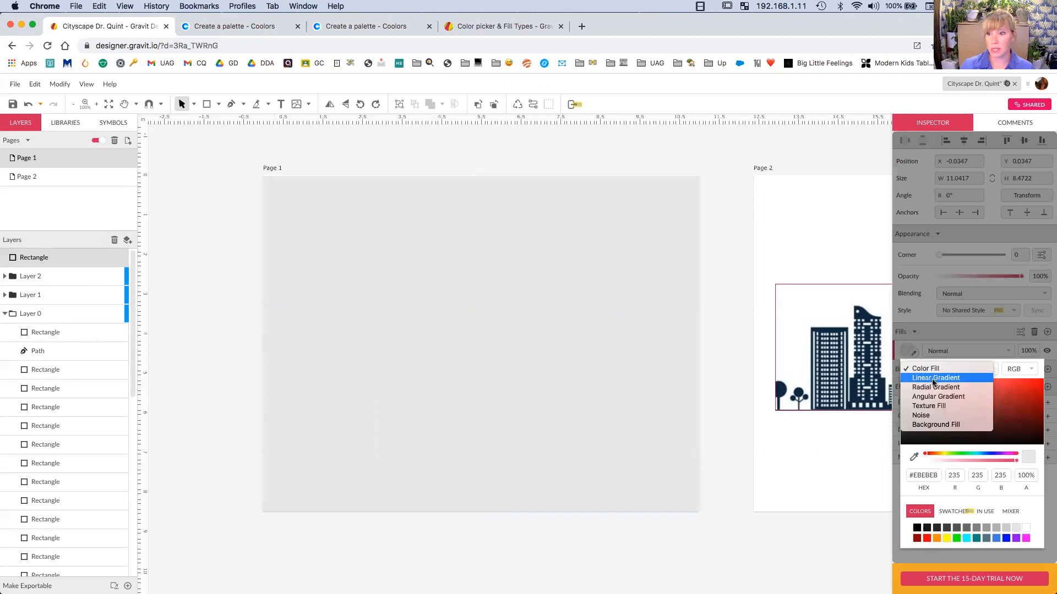
left_click(933, 378)
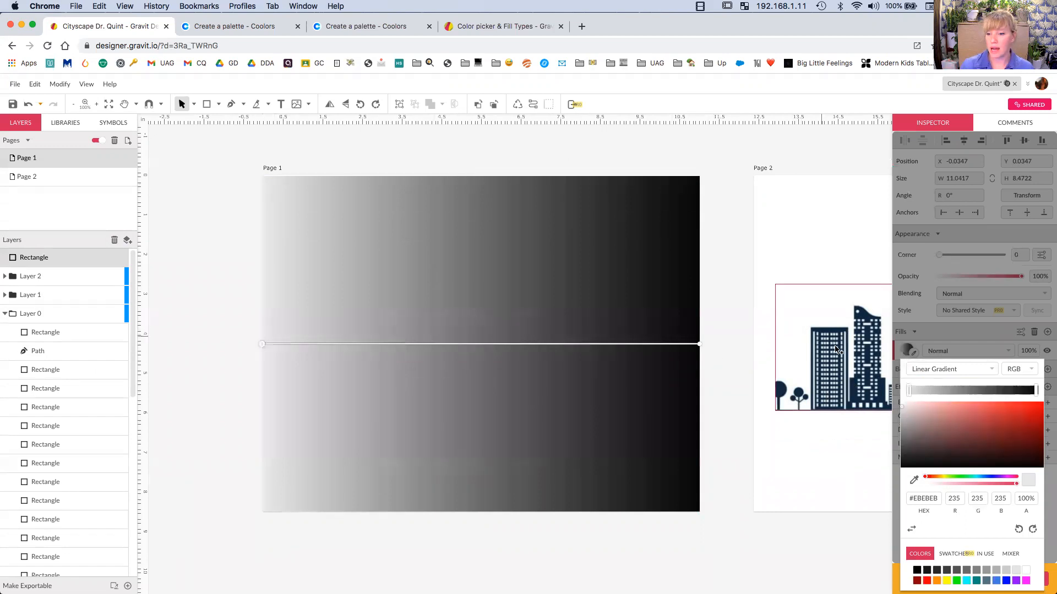
Try a radial gradient on the rectangle and switch the fill back to linear.
left_click(917, 367)
left_click(922, 378)
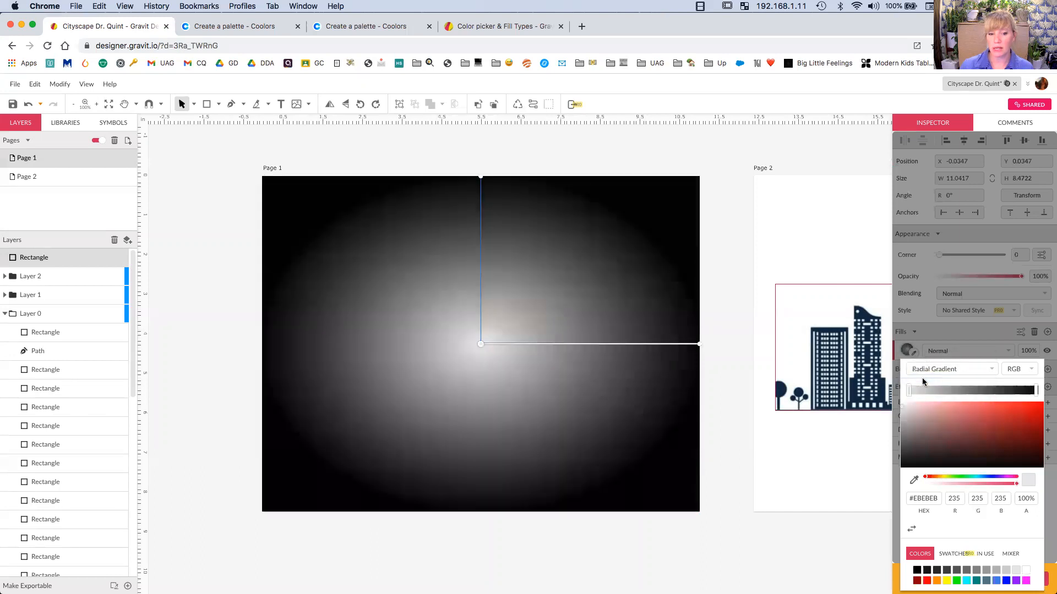
left_click(960, 369)
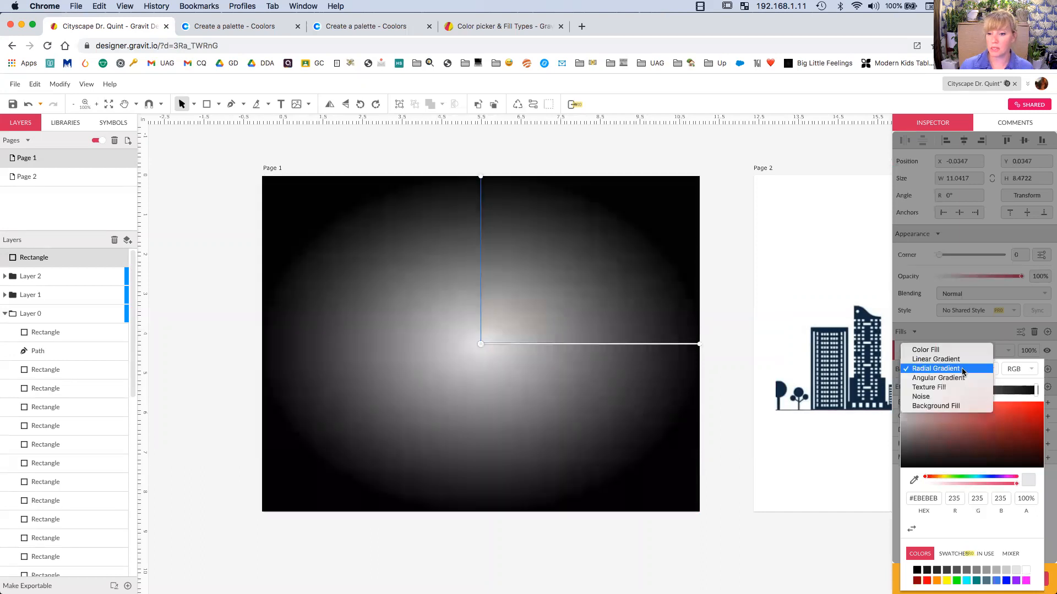
left_click(954, 360)
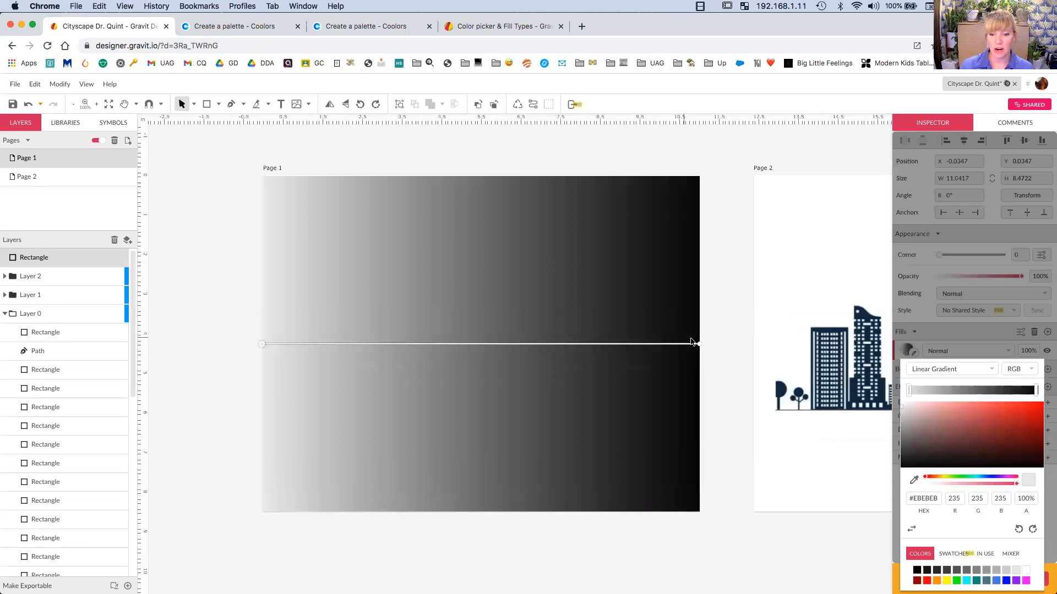
Orient the gradient vertically, from the page's top edge to about two thirds down, and colour its top stop magenta #FF00FF.
left_click_drag(699, 347, 495, 193)
left_click_drag(263, 347, 498, 397)
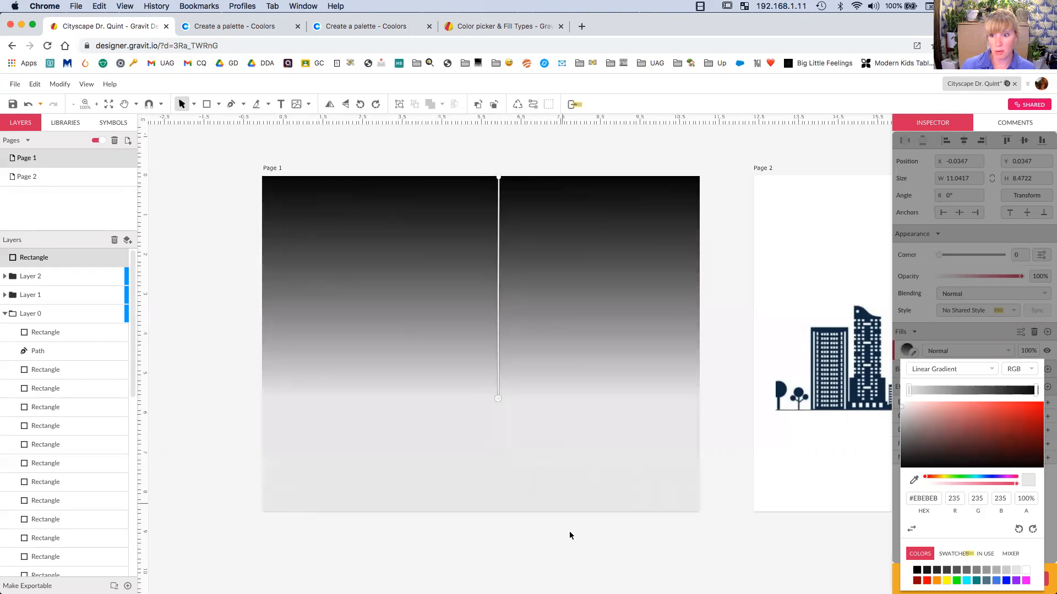
left_click(499, 177)
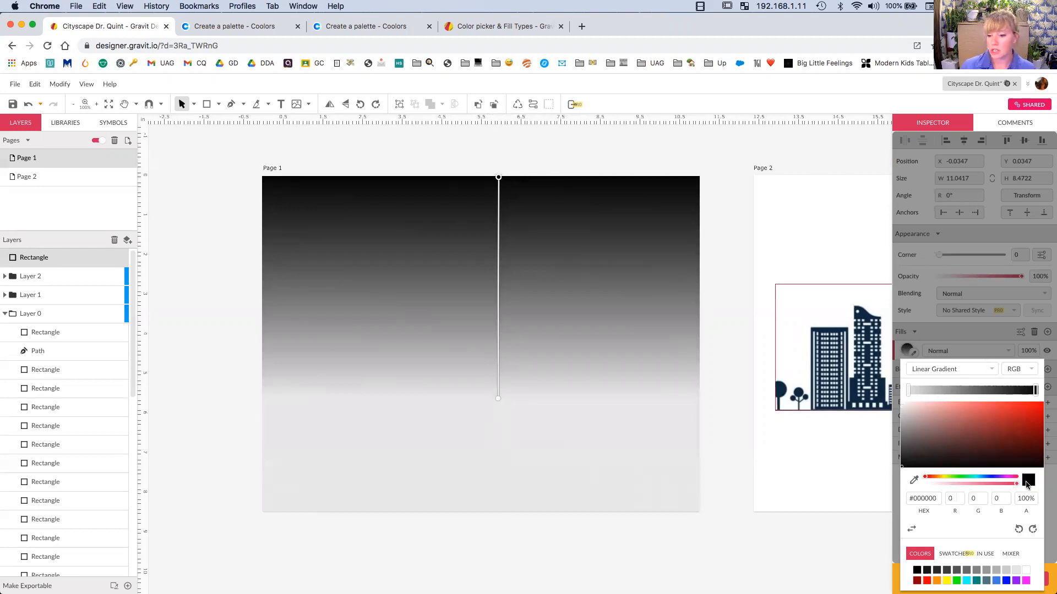
left_click(1026, 580)
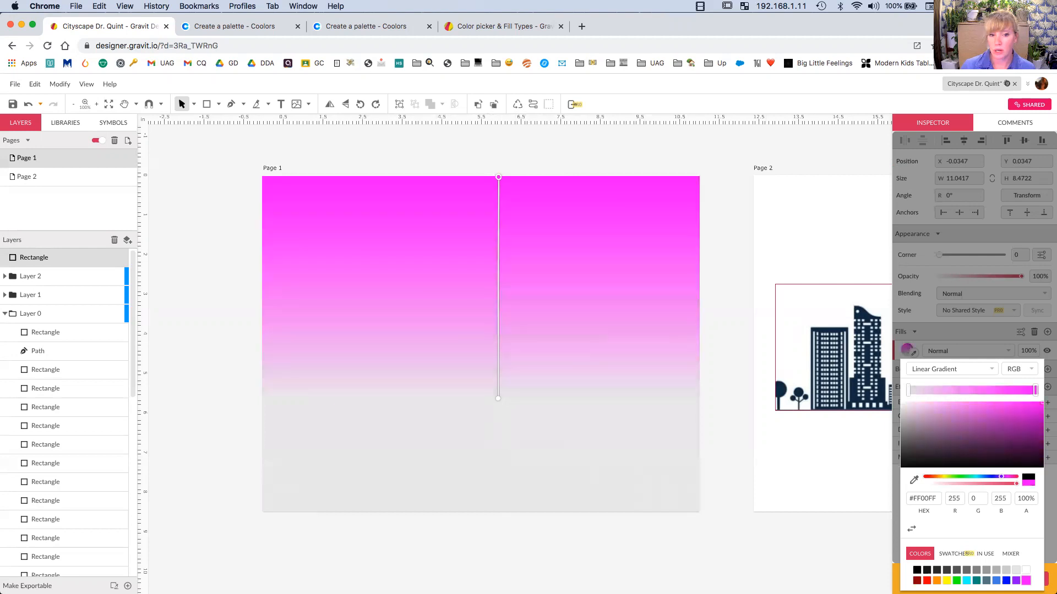
Add a pale #ECE5EC stop near the gradient's lower end and colour the lowest stop orange #FF9900.
left_click(495, 399)
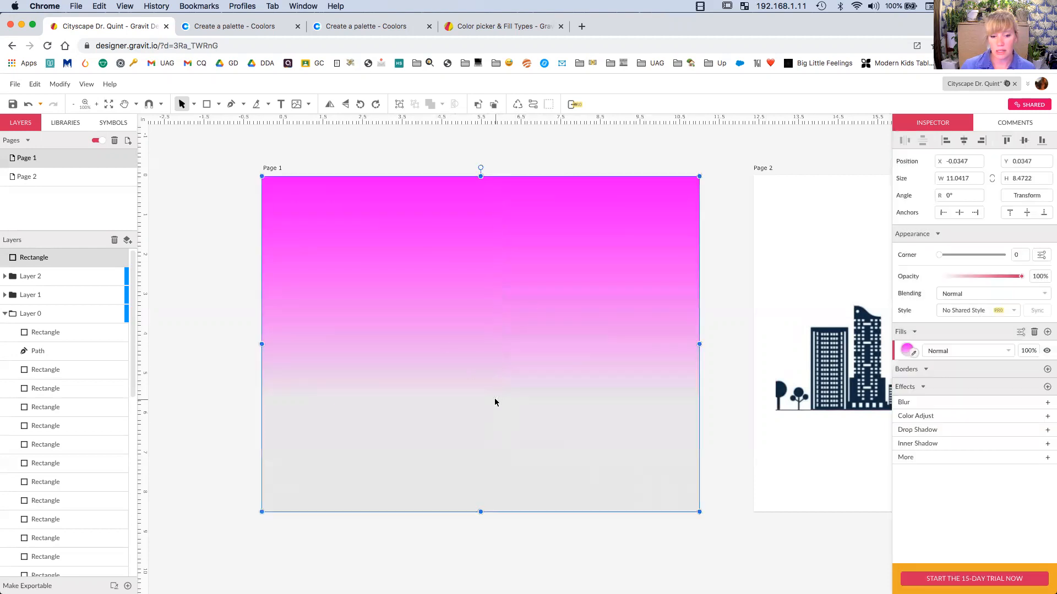
left_click(907, 350)
left_click(910, 390)
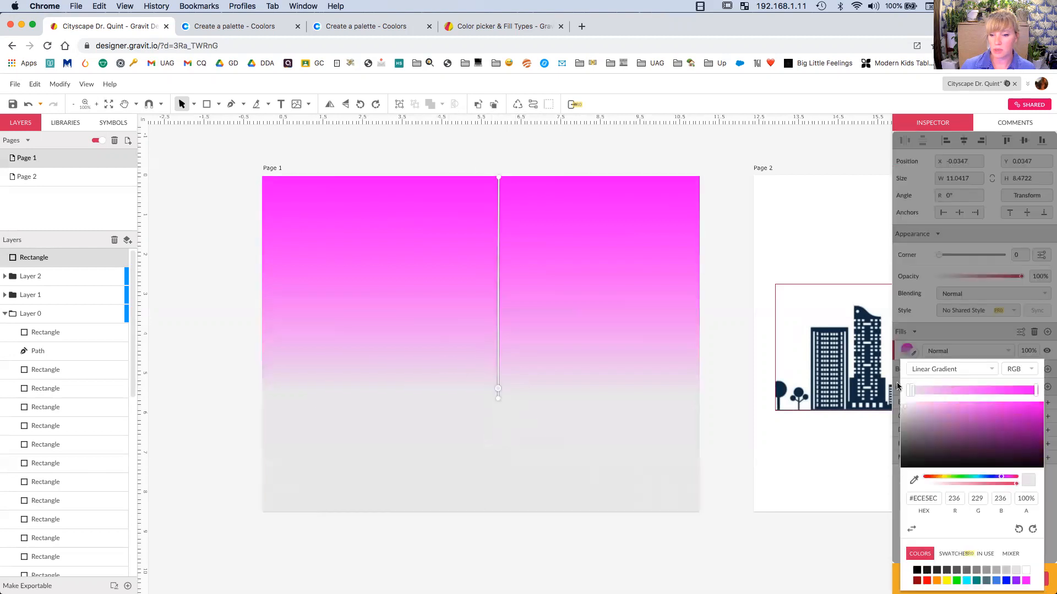
left_click(497, 398)
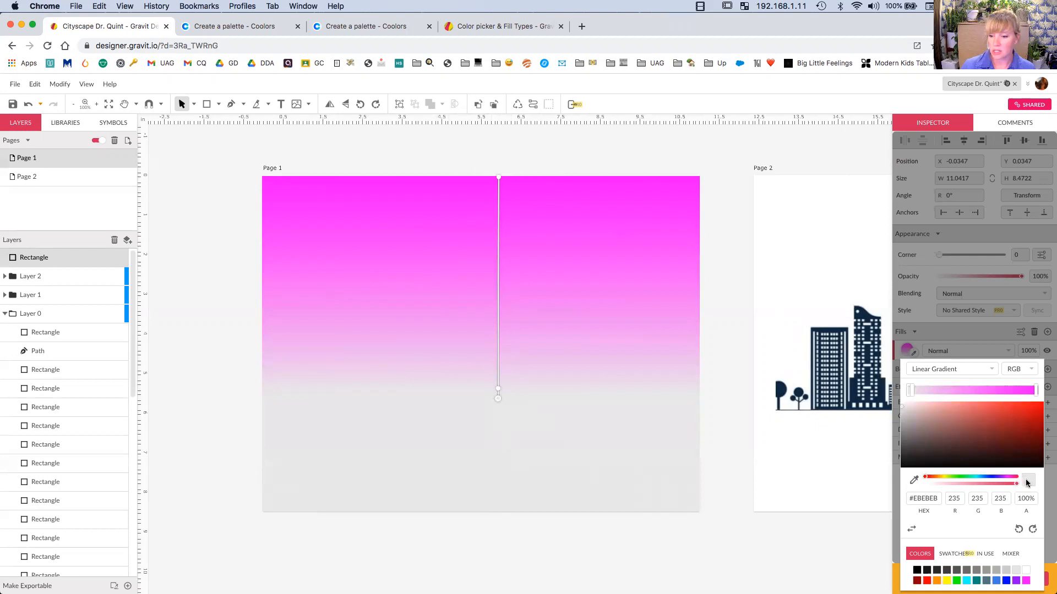
left_click(936, 581)
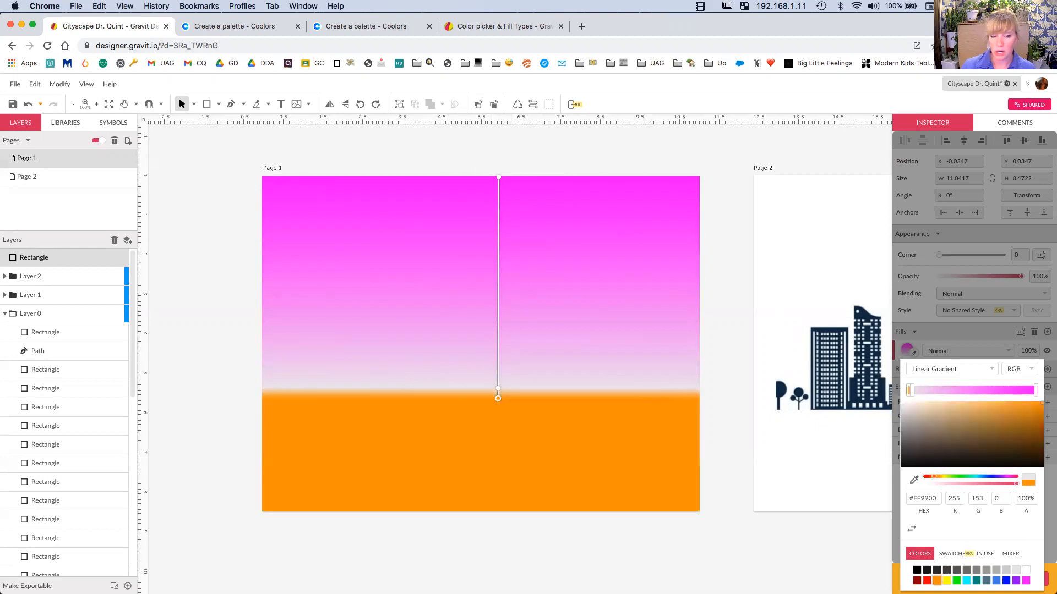
Move the pale stop to about the middle of the gradient and extend the orange end to the page's bottom edge.
left_click_drag(497, 396, 498, 284)
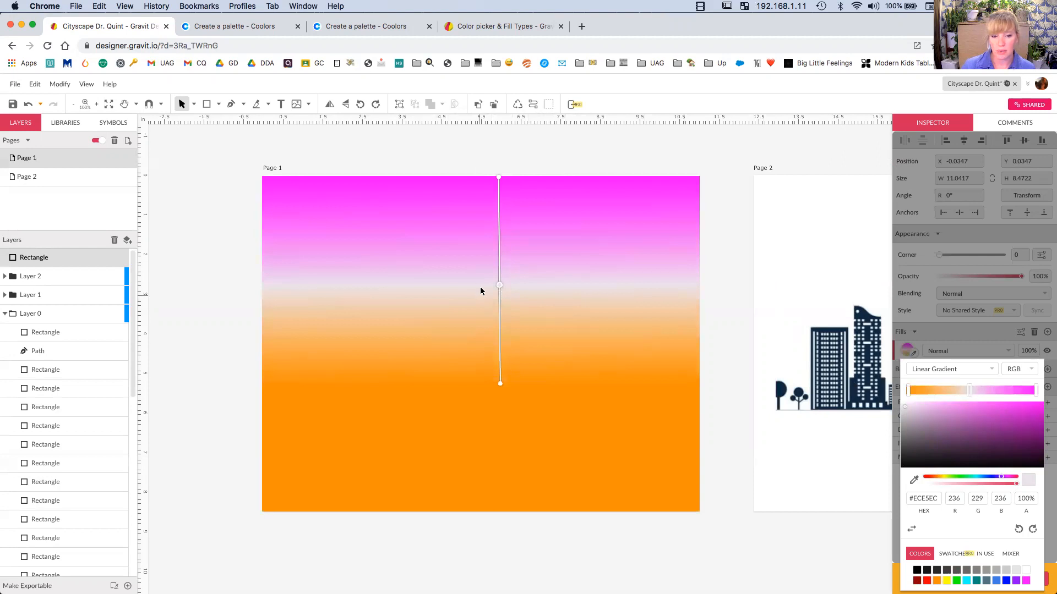
left_click_drag(500, 285, 499, 308)
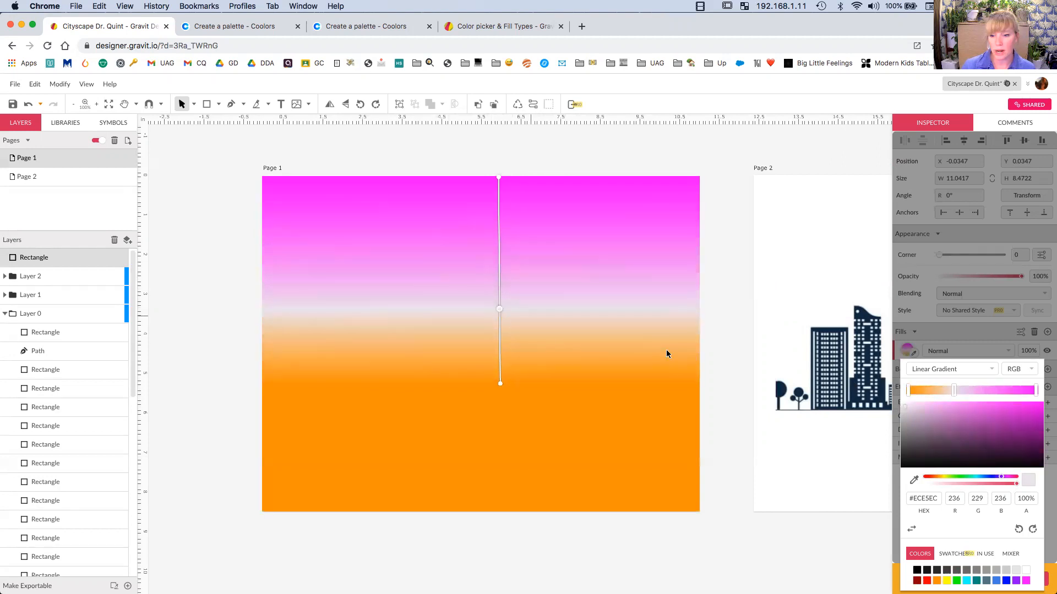
mouse_move(958, 393)
left_mouse_down()
mouse_move(985, 397)
mouse_move(967, 401)
left_mouse_up()
left_click_drag(502, 385, 499, 509)
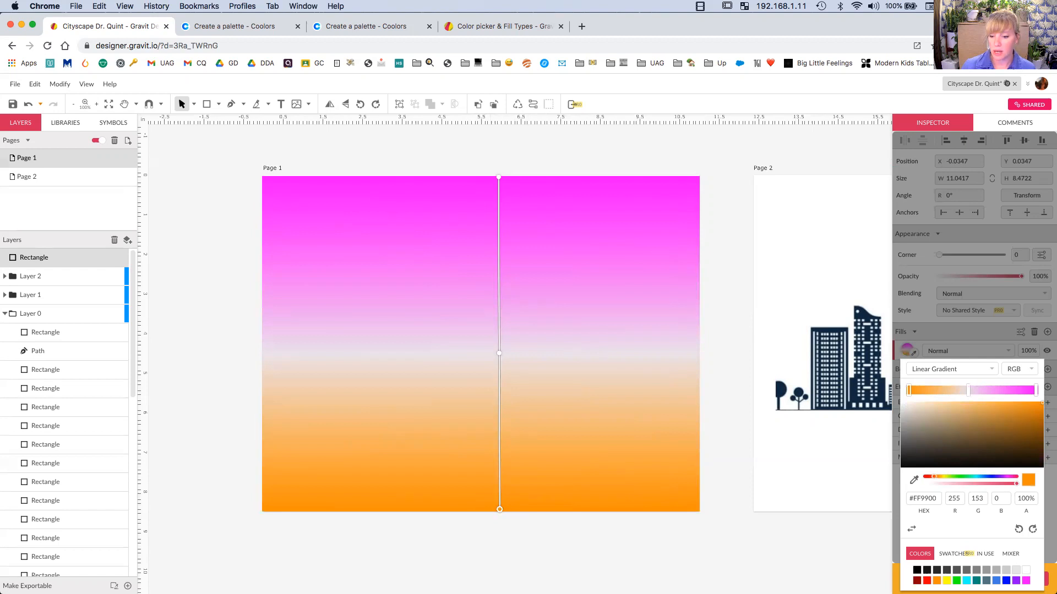
Recolour the gradient's bottom stop magenta and darken it to black.
left_click(1025, 580)
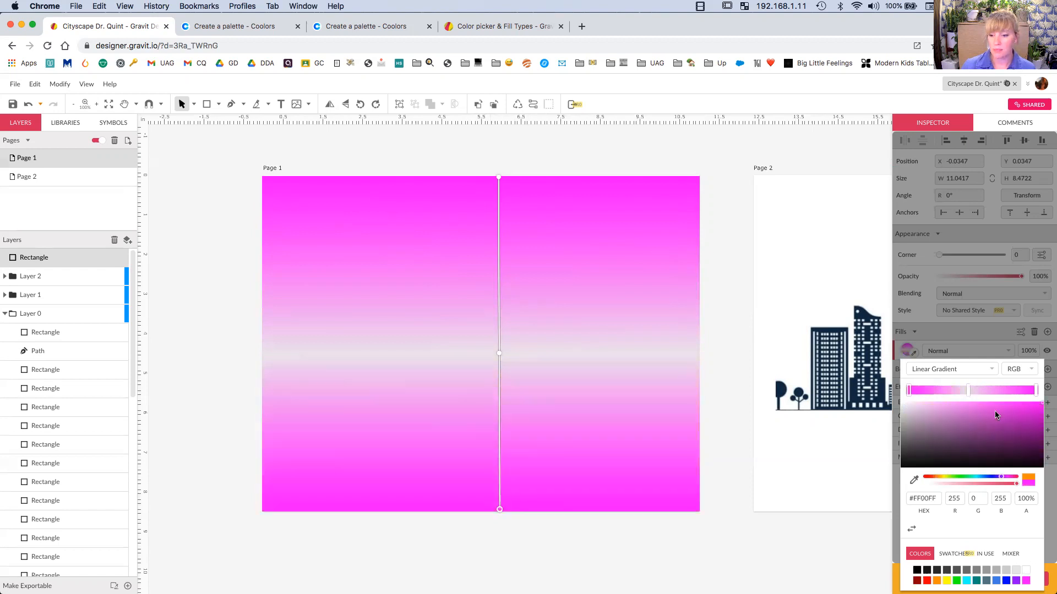
left_click_drag(1036, 408, 1030, 471)
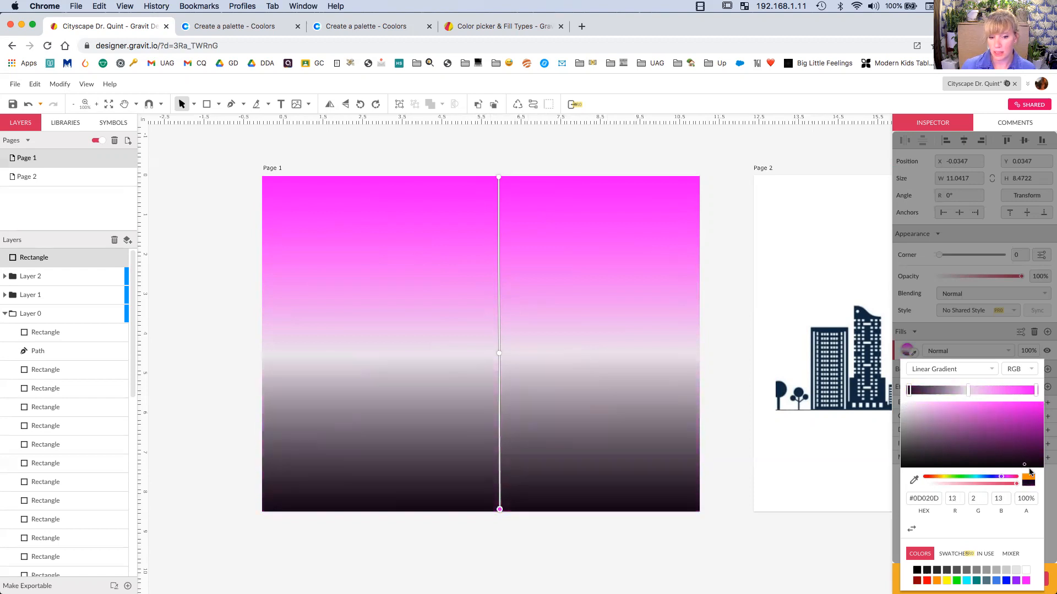
Try to delete the gradient's pale middle stop, and undo the deletion.
left_click(499, 353)
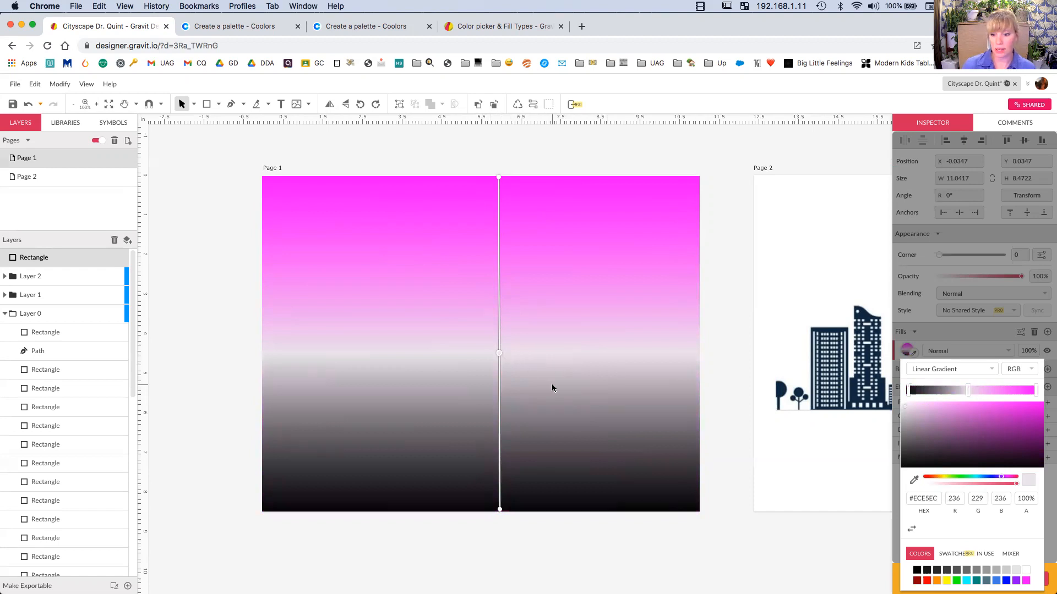
key("Delete")
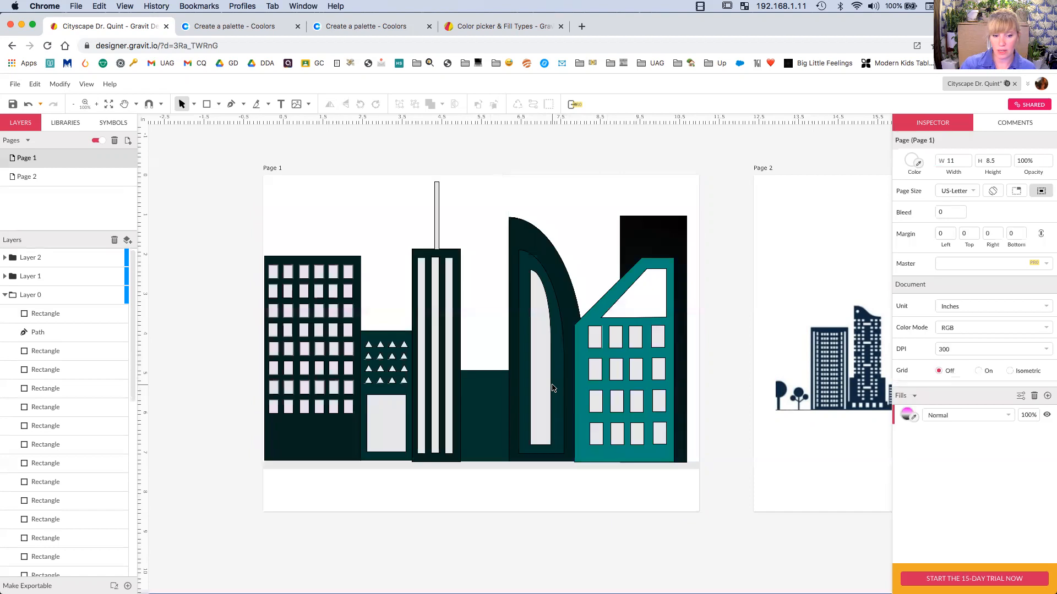
key("ctrl+z")
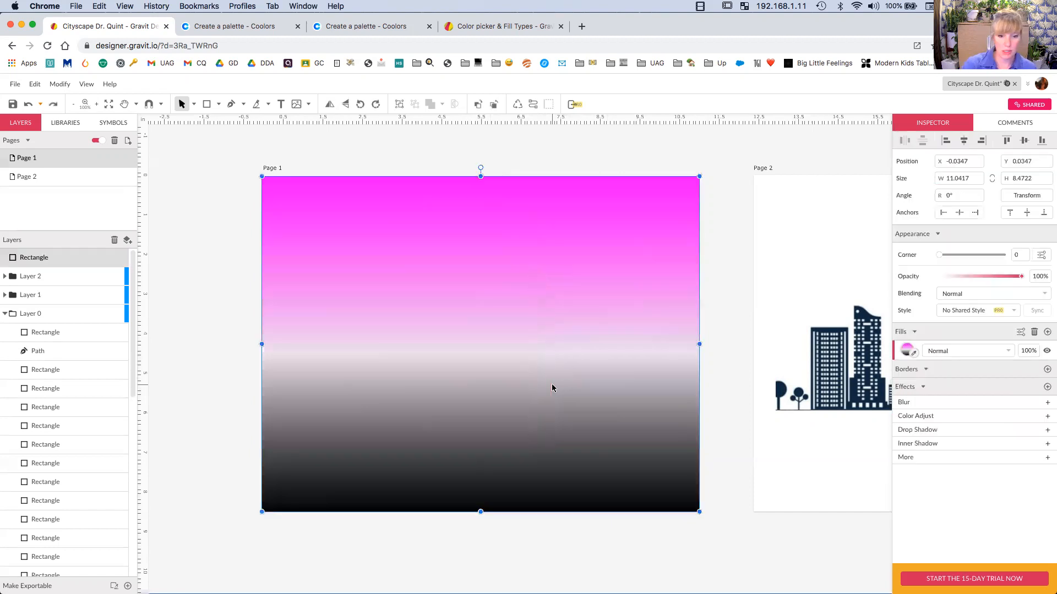
Recolour the gradient's bottom stop dark purple #261526 and shift the pale middle stop slightly lower.
left_click(906, 352)
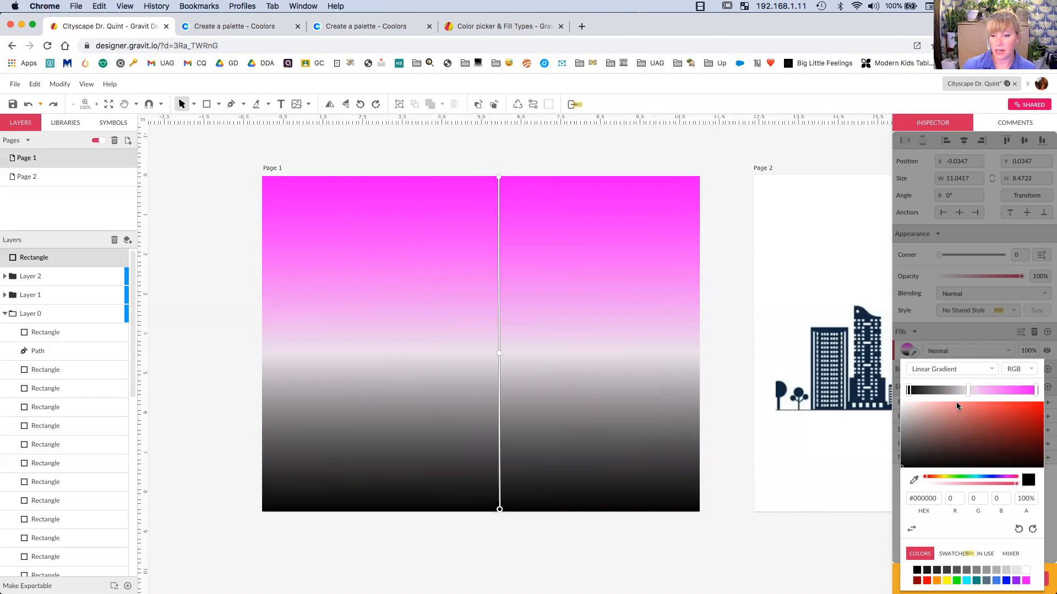
left_click(1026, 581)
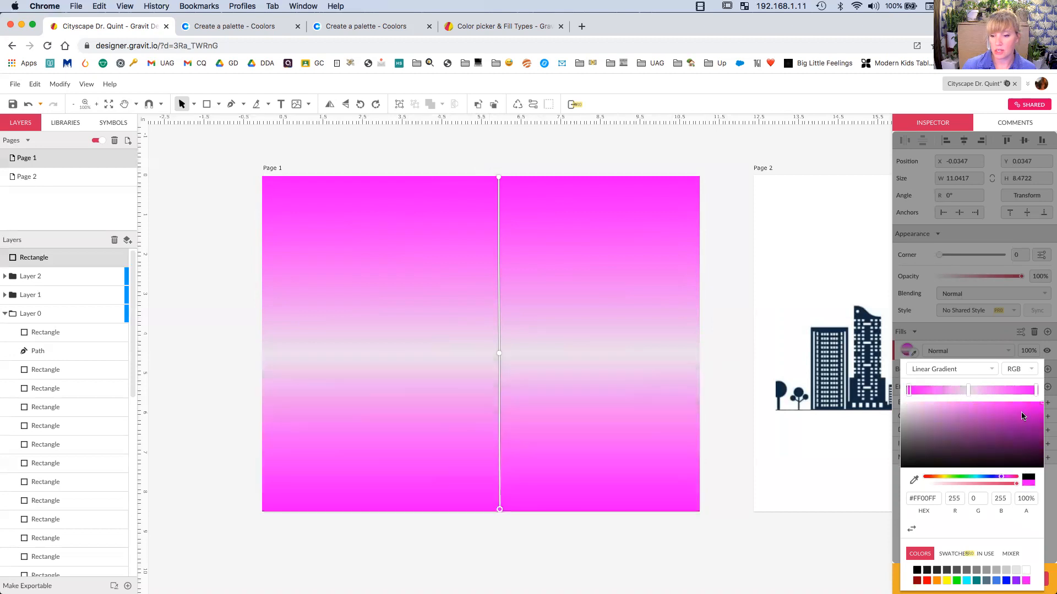
mouse_move(1031, 413)
left_mouse_down()
mouse_move(991, 424)
mouse_move(964, 457)
left_mouse_up()
mouse_move(967, 392)
left_mouse_down()
mouse_move(955, 390)
mouse_move(983, 393)
mouse_move(942, 399)
mouse_move(962, 403)
left_mouse_up()
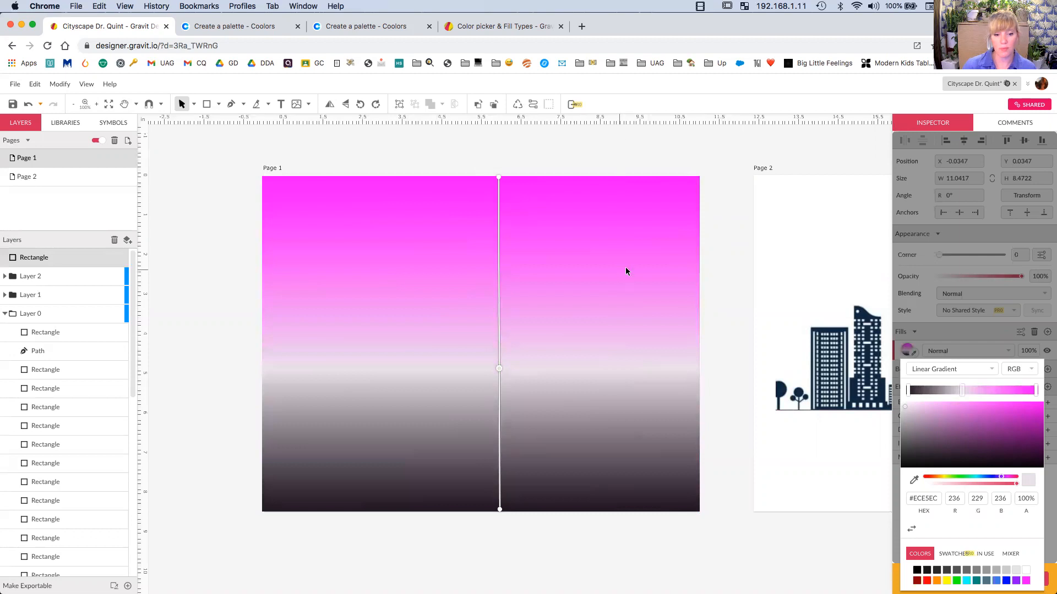
left_click(737, 263)
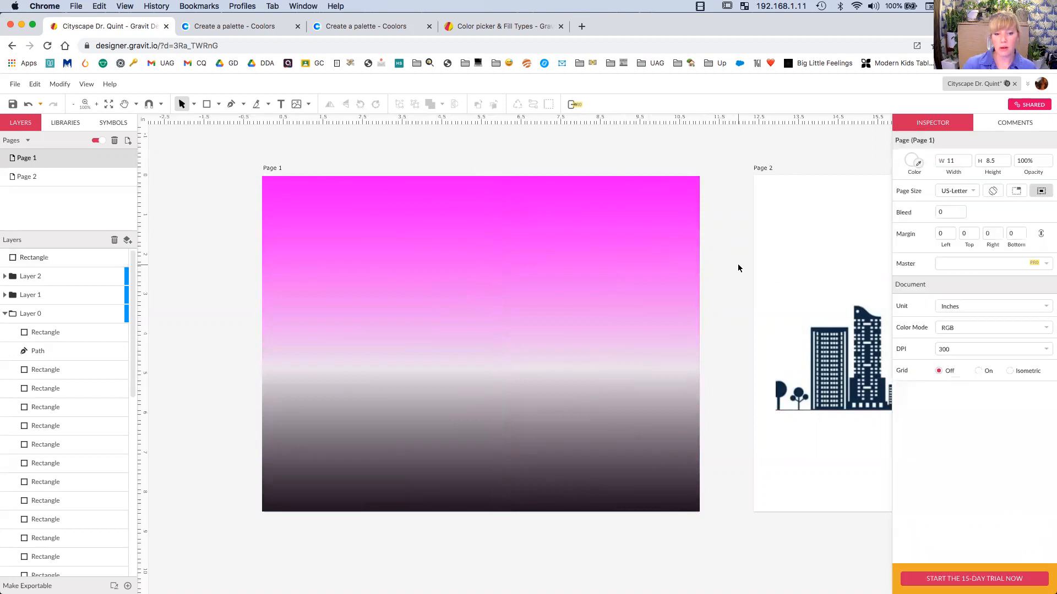
Set the bottom stop of the rectangle's gradient back to orange #FF9900.
left_click(593, 289)
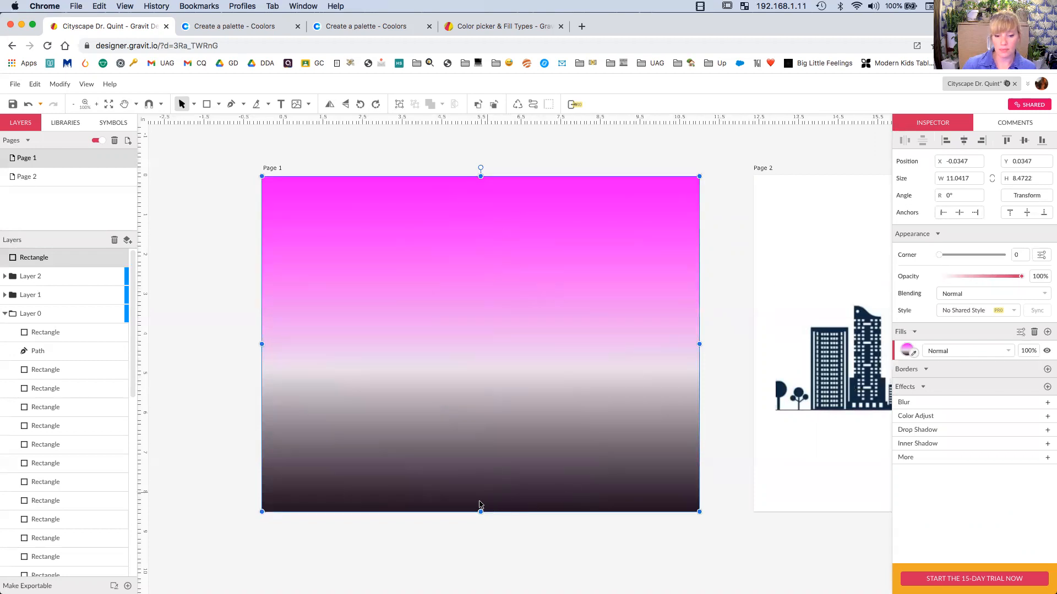
left_click(906, 350)
left_click(910, 393)
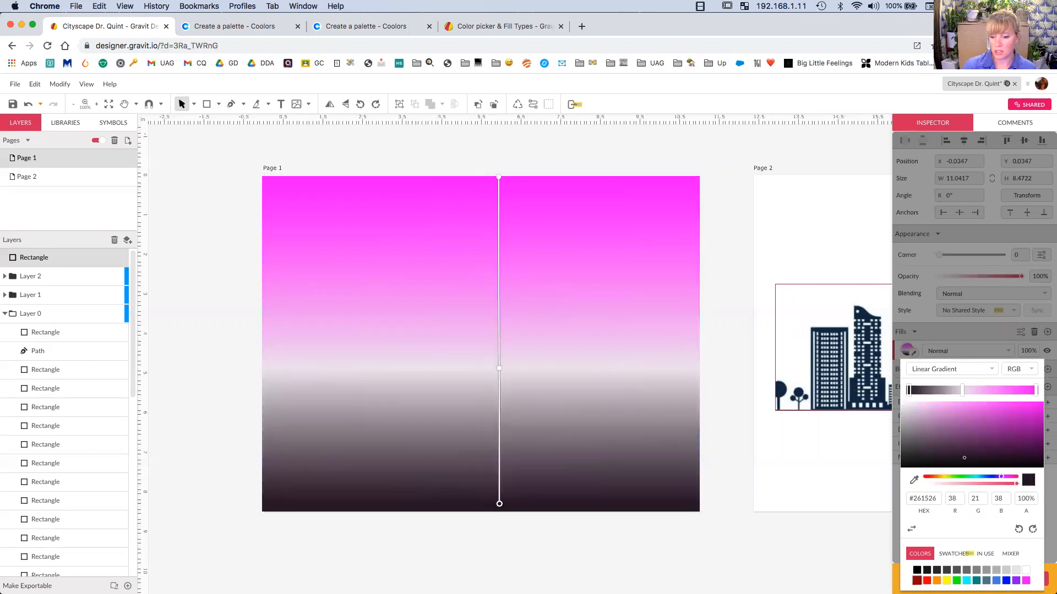
left_click(936, 580)
left_click(742, 157)
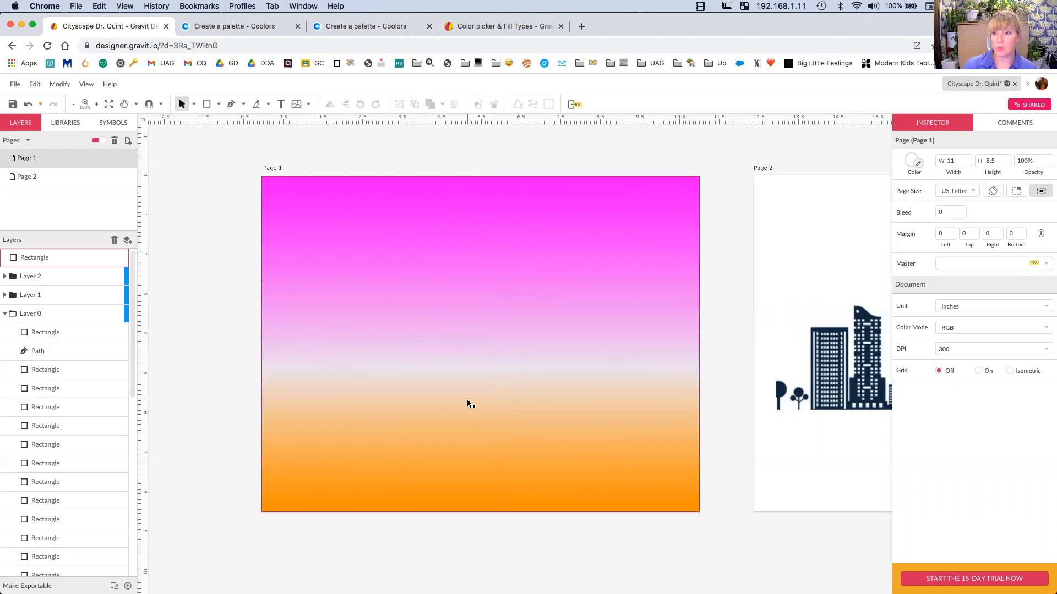
Send the gradient rectangle to the back, behind all the buildings.
left_click(5, 314)
left_click(5, 314)
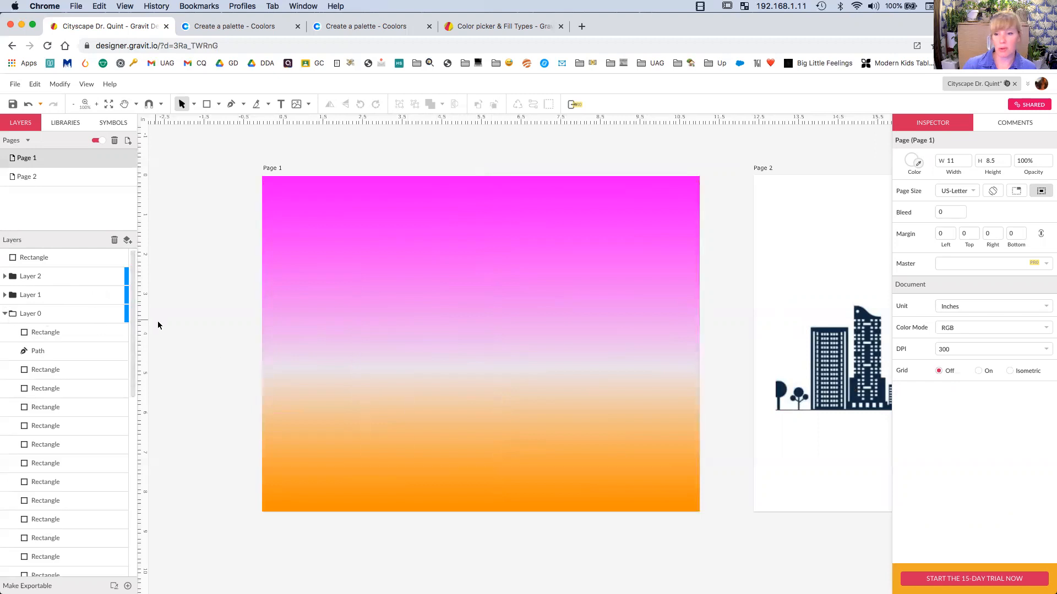
right_click(517, 229)
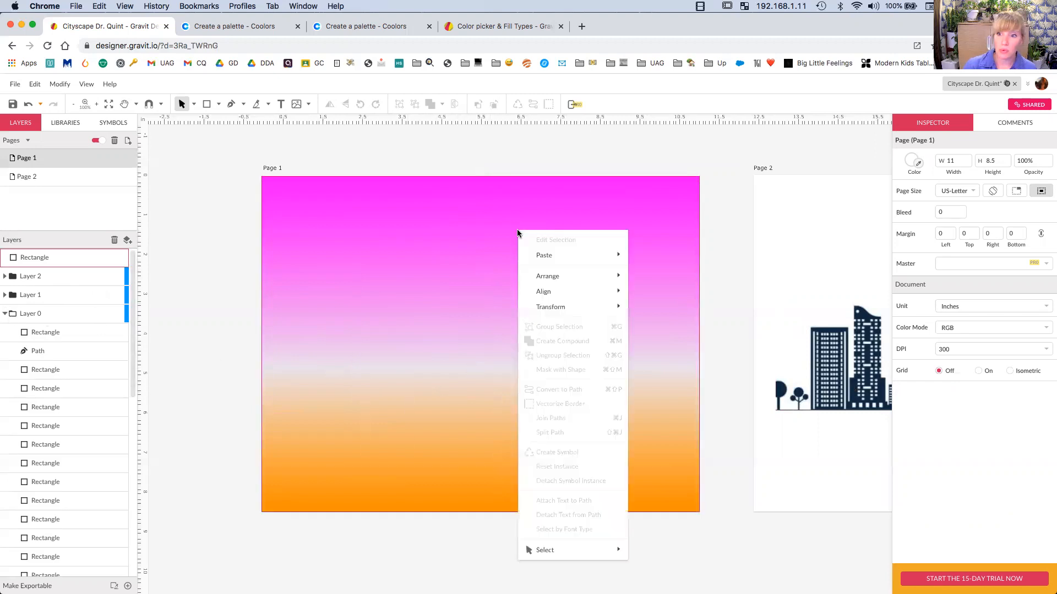
mouse_move(561, 291)
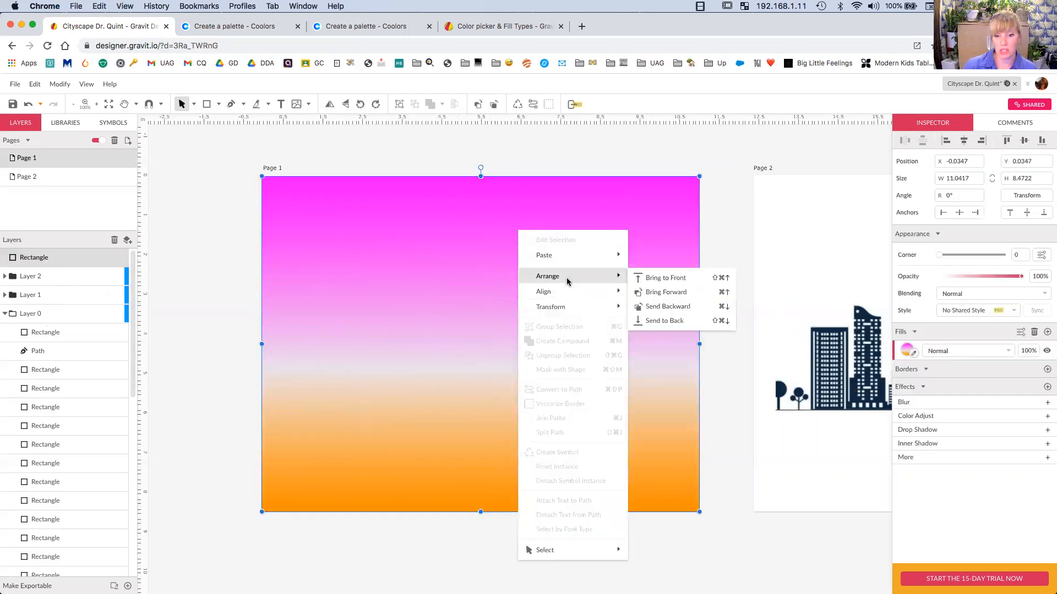
left_click(678, 322)
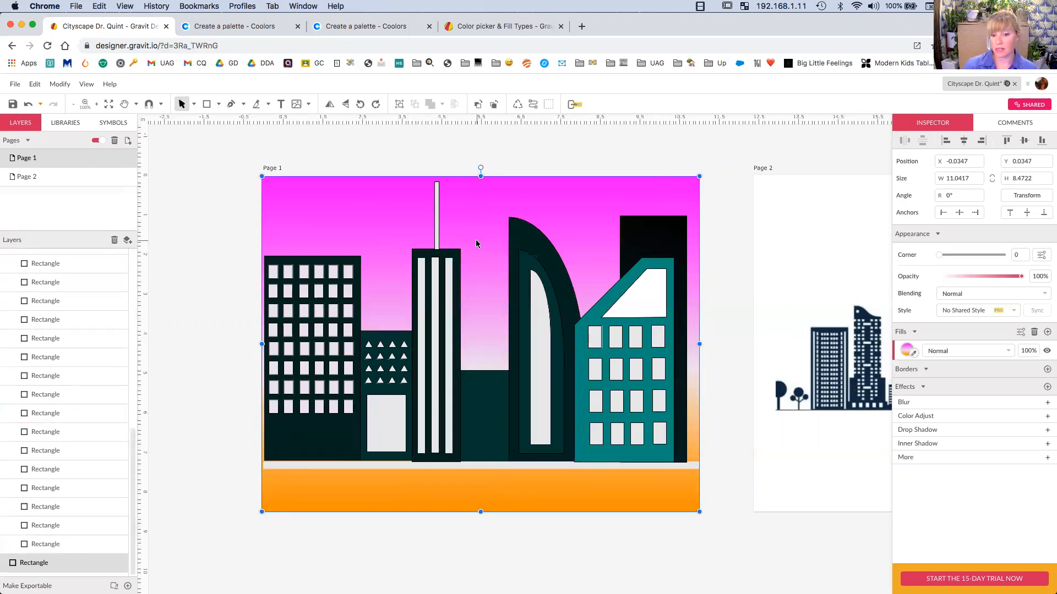
Try moving the background gradient rectangle off the page to the left, and undo the move.
left_click(111, 563)
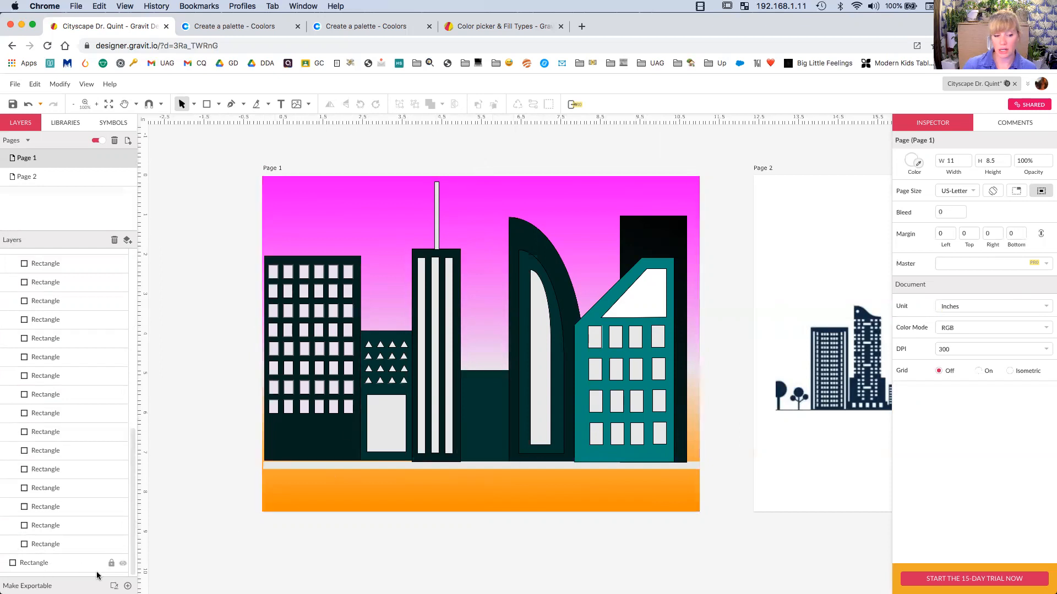
left_click(356, 203)
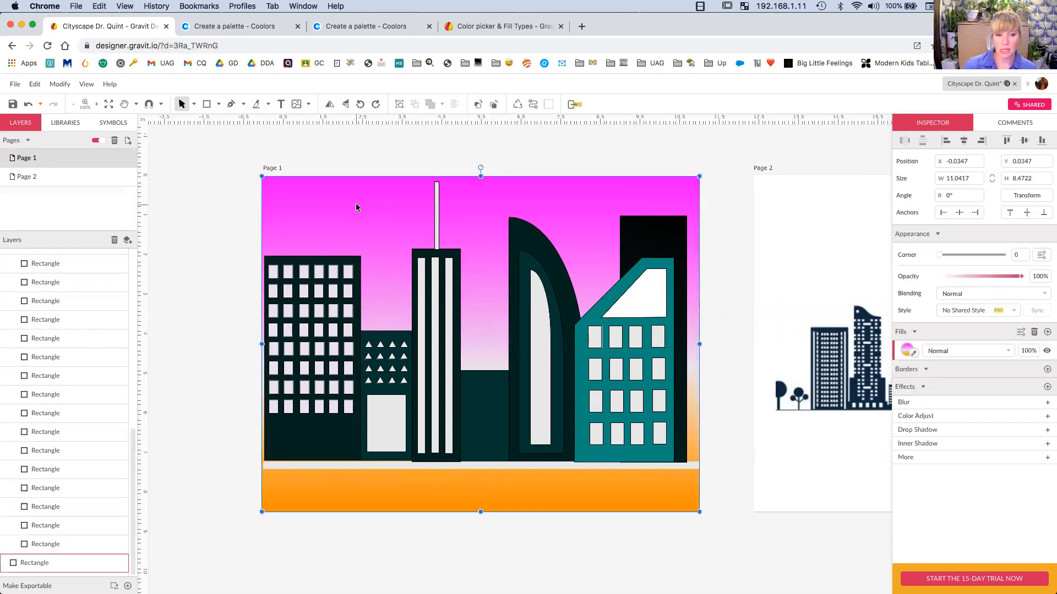
left_click_drag(347, 206, 279, 214)
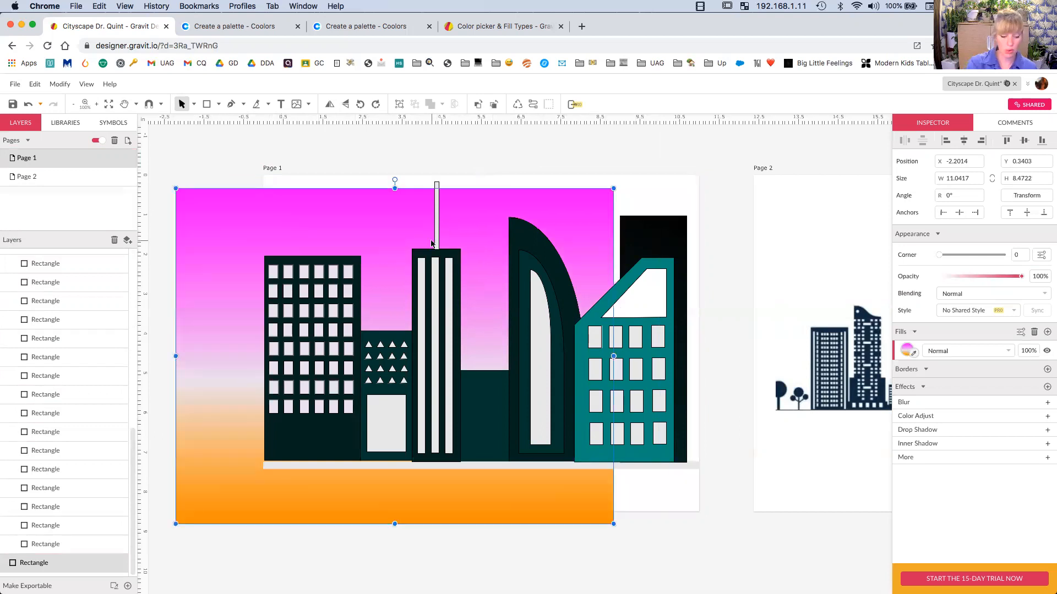
key("super+z")
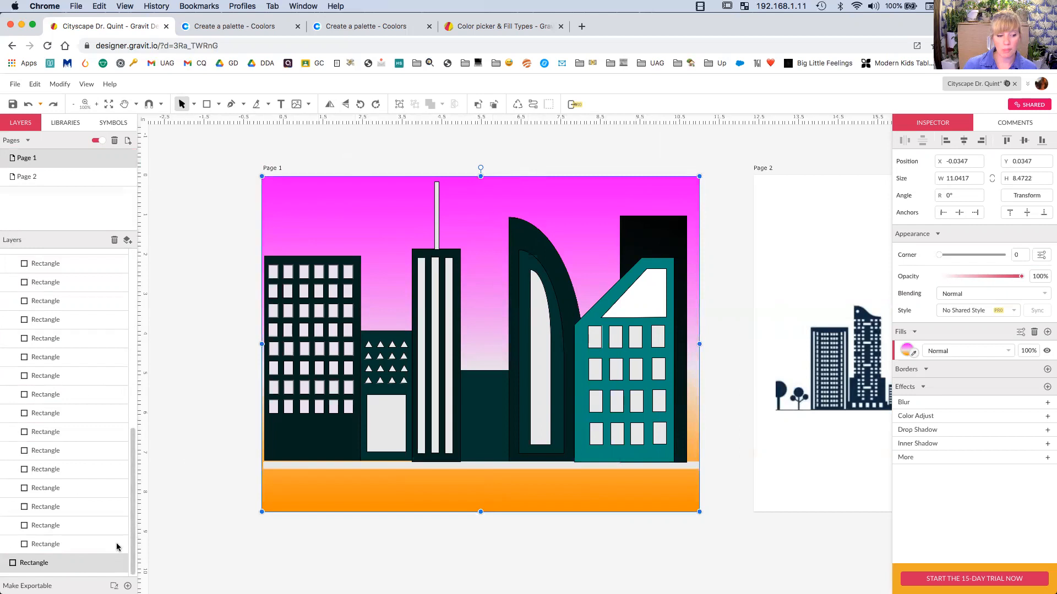
Undo sending the gradient rectangle to the back and recolouring its bottom stop orange.
key("super+z")
key("super+z")
key("super+z")
key("super+z")
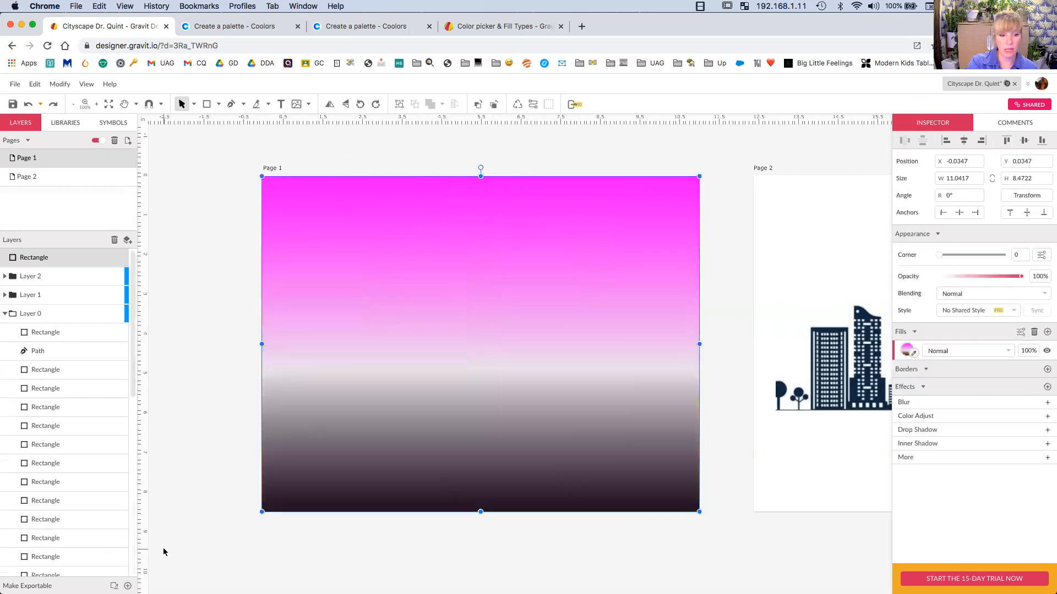
Change the rectangle's fill to a Radial Gradient and move its pale middle stop slightly outward.
left_click(950, 353)
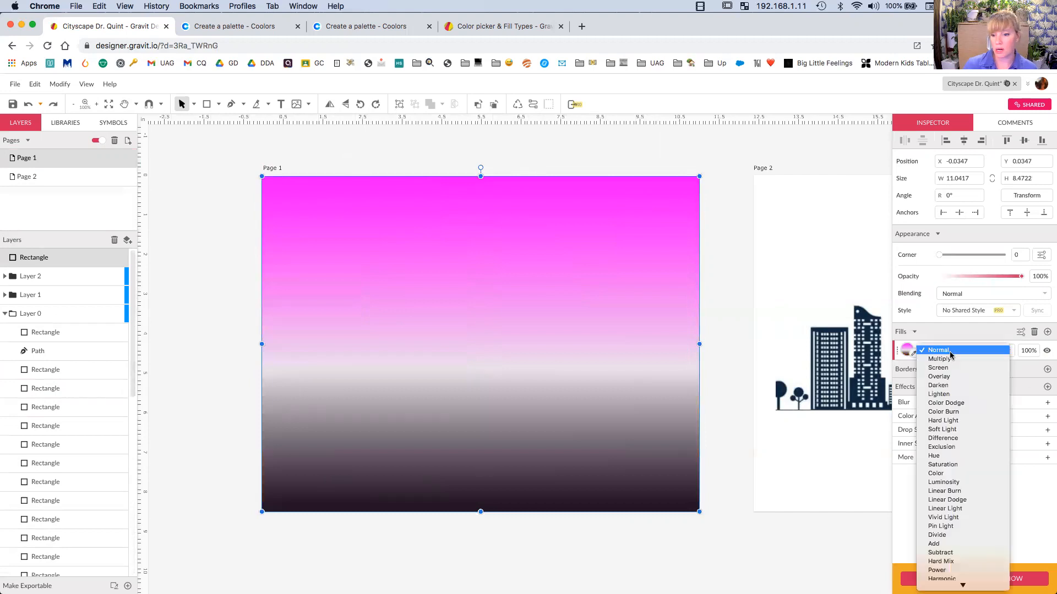
left_click(950, 352)
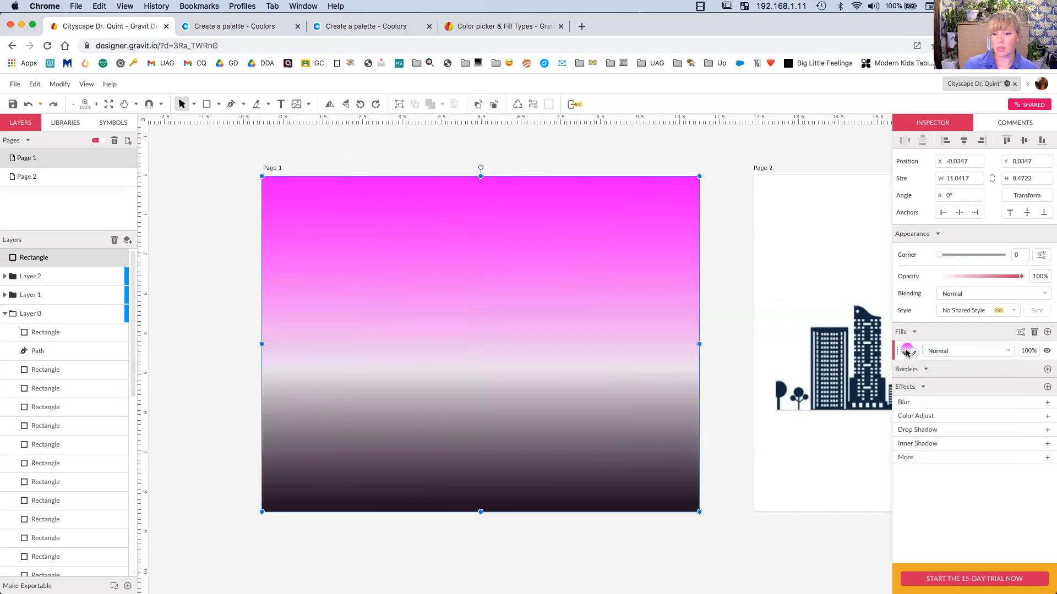
left_click(907, 352)
left_click(954, 374)
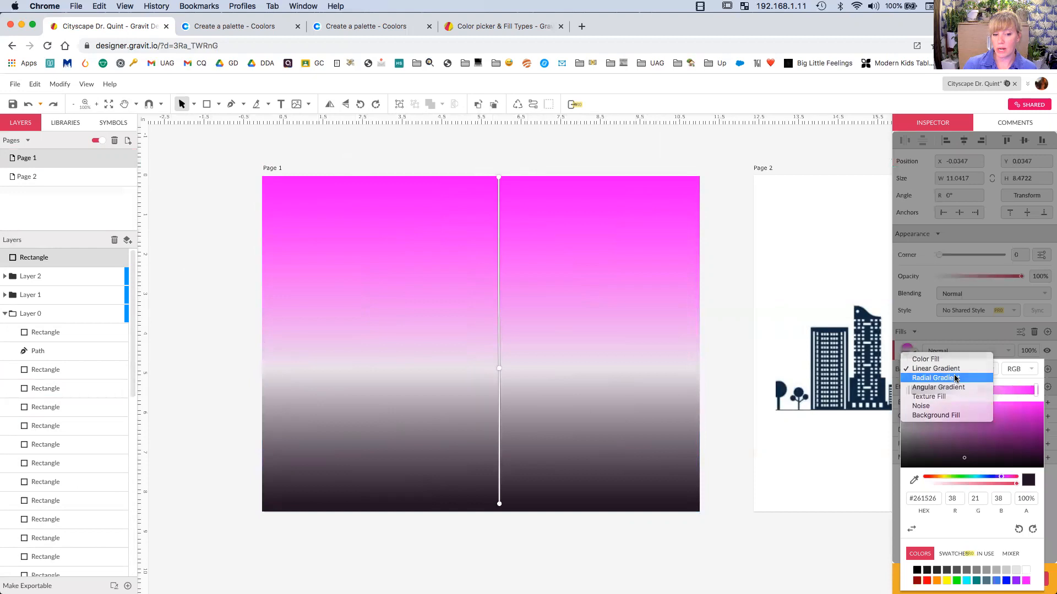
left_click(955, 378)
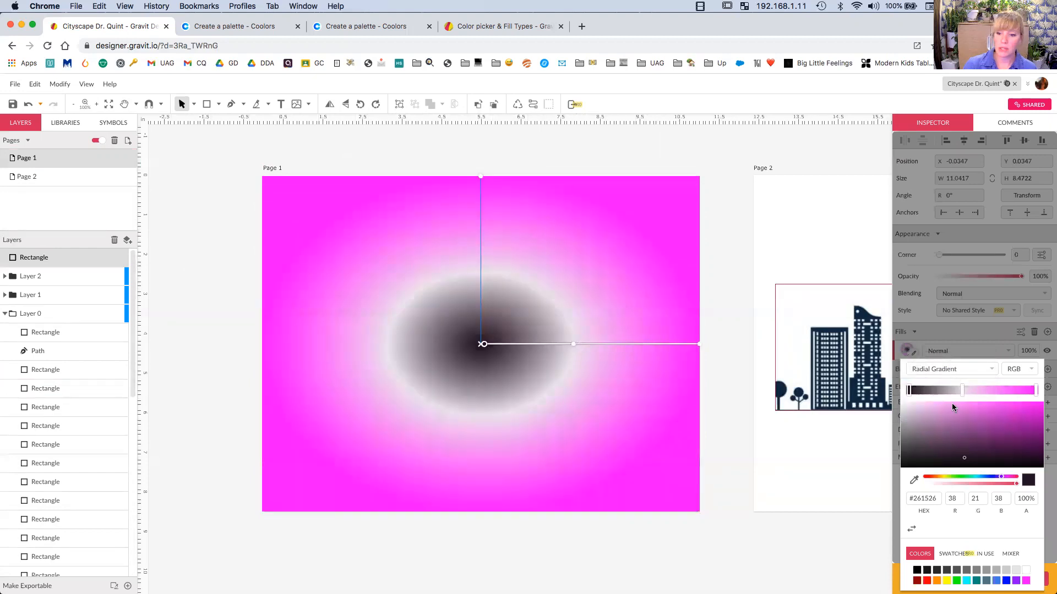
left_click_drag(573, 342, 602, 353)
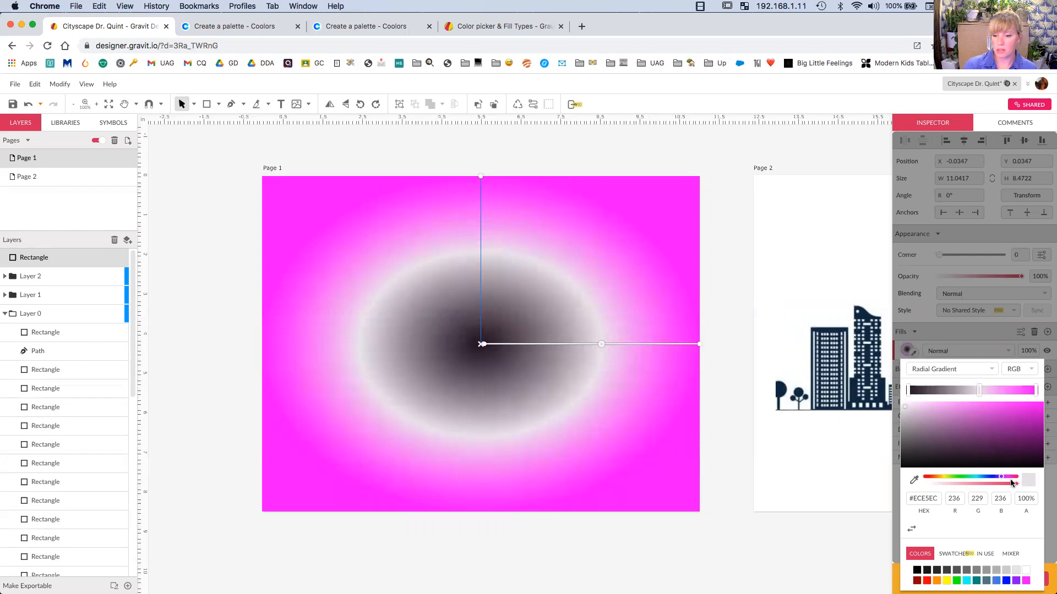
Try to recolour the radial gradient's middle stop blue #0000FF and add a teal #52B3A9 stop beside it.
left_click(1029, 480)
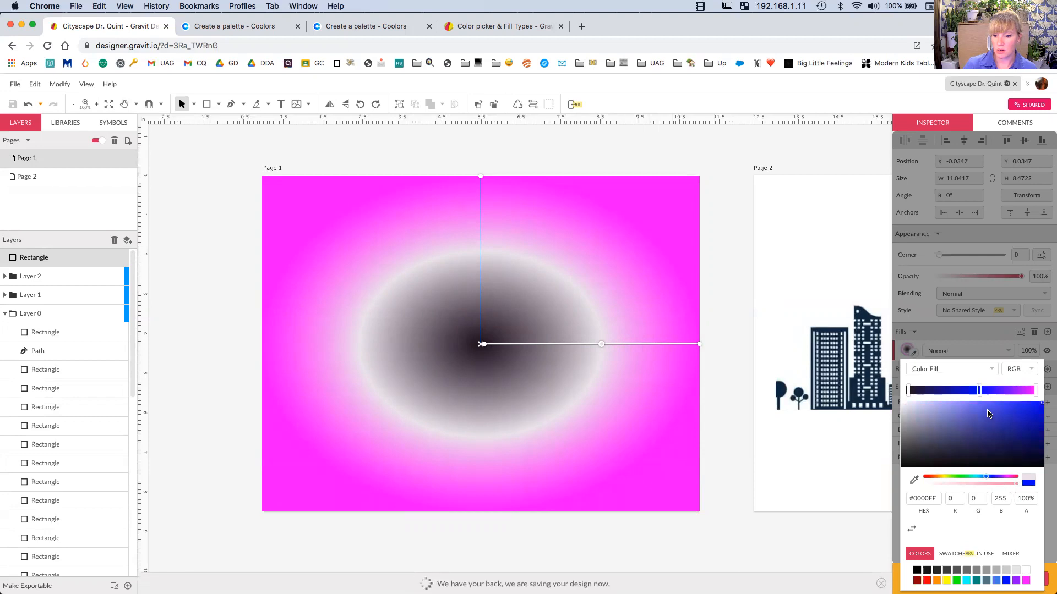
left_click(963, 392)
left_click_drag(964, 392, 950, 393)
left_click(978, 393)
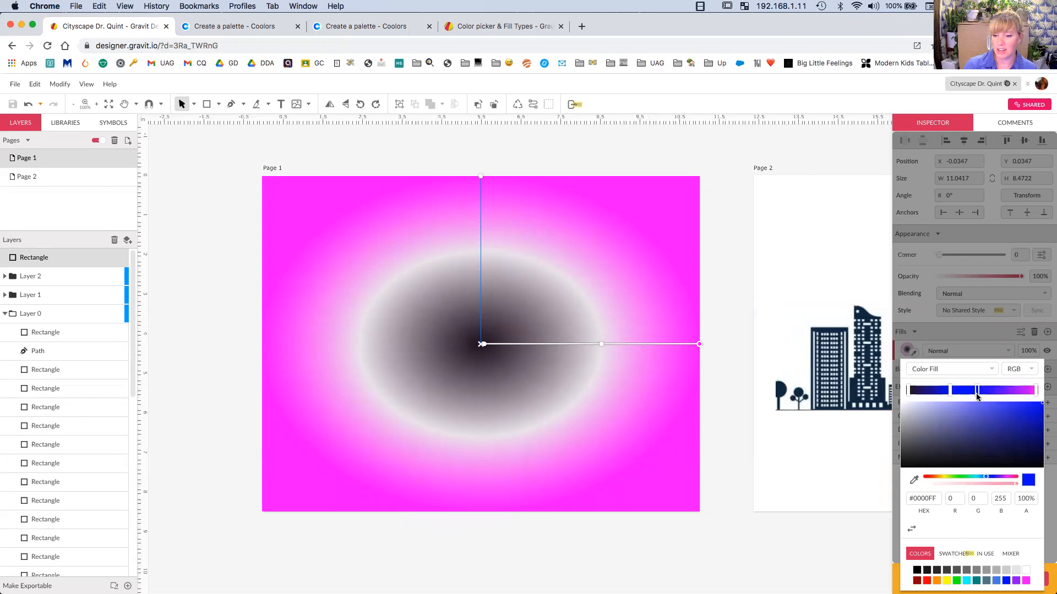
left_click(949, 393)
left_click(977, 581)
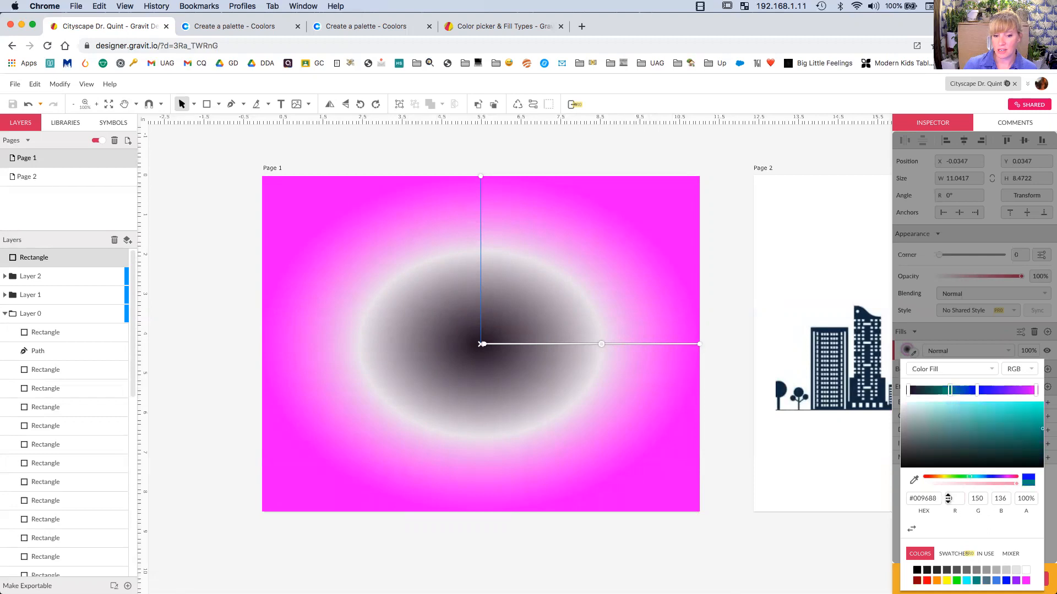
left_click_drag(1026, 427, 977, 422)
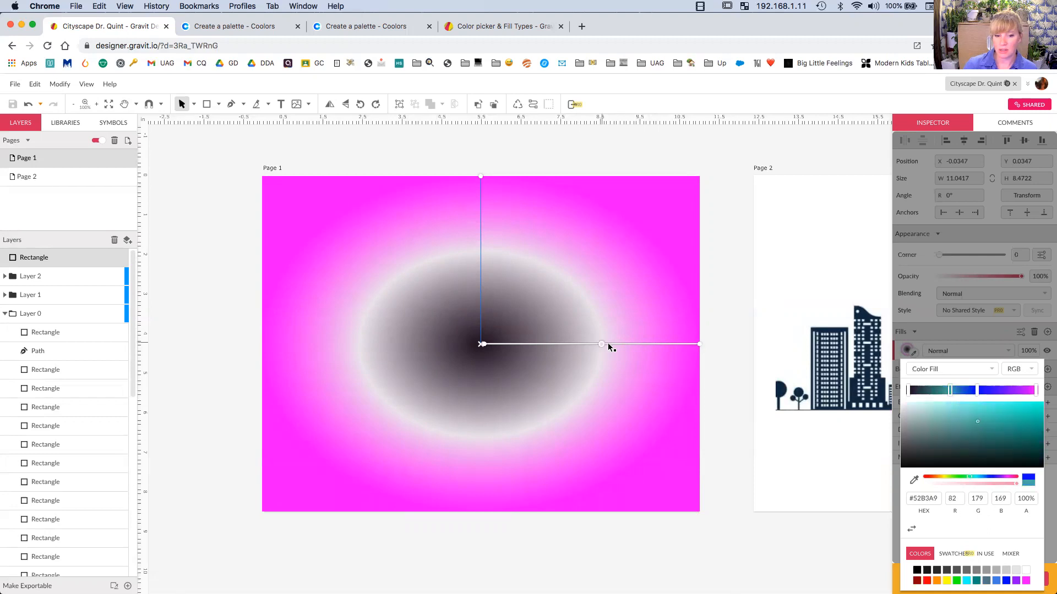
Shift the radial gradient's centre toward the page's lower left and spread its dark core outward with an extra stop.
left_click_drag(601, 344, 679, 351)
left_click_drag(482, 345, 408, 343)
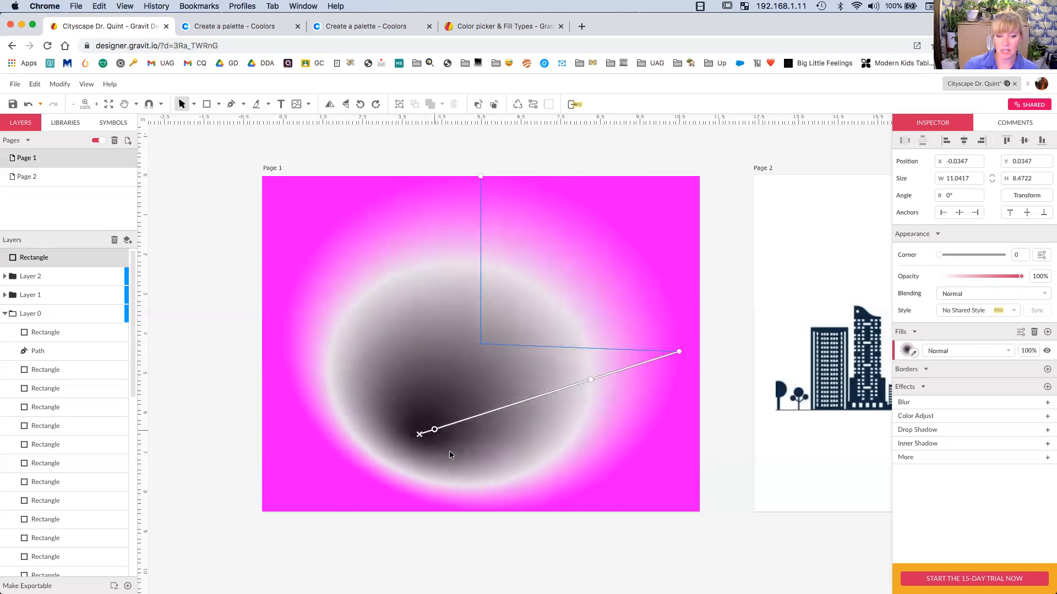
left_click_drag(434, 429, 519, 401)
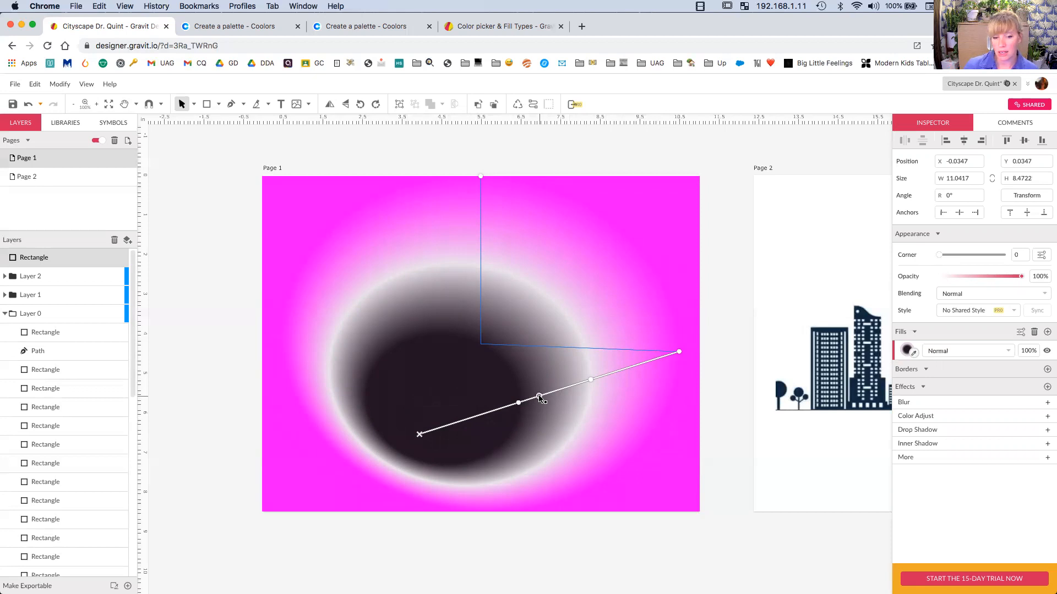
left_click_drag(540, 396, 567, 387)
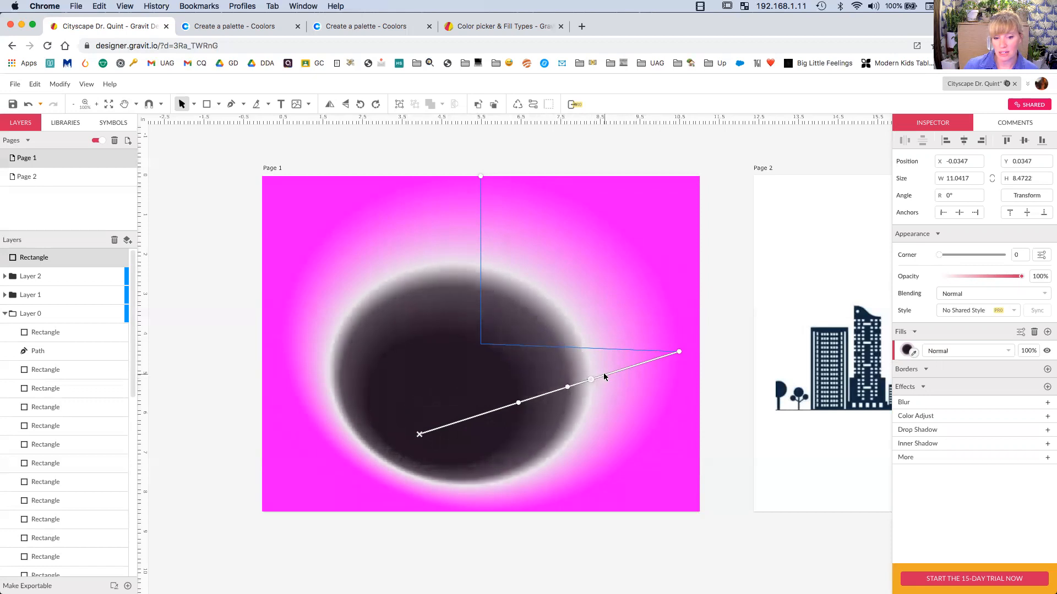
Add a pale pink stop close to the radial gradient's magenta outer end and tilt the gradient's ellipse.
left_click(607, 375)
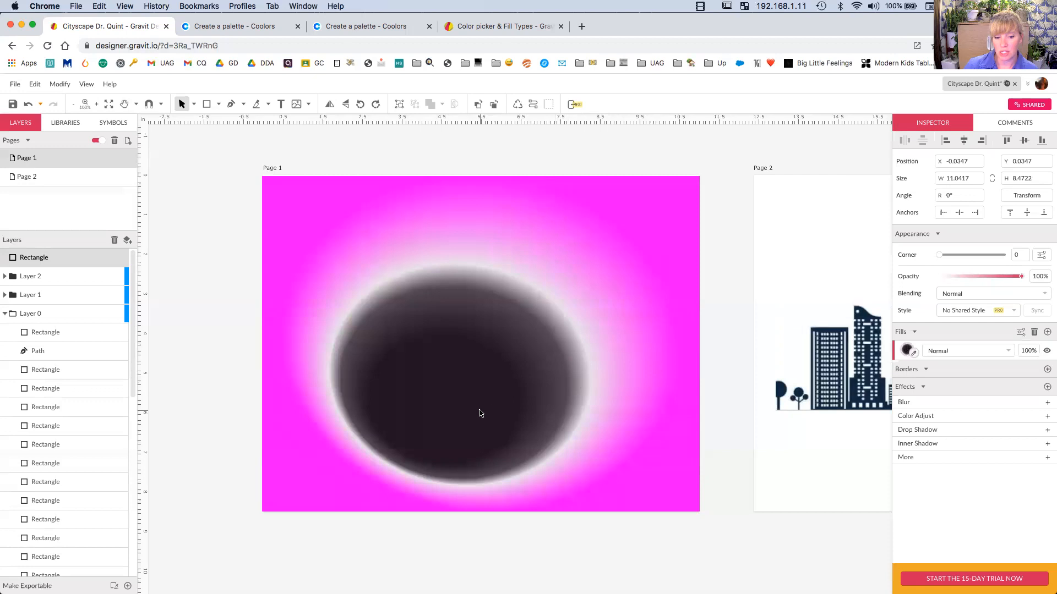
left_click(907, 350)
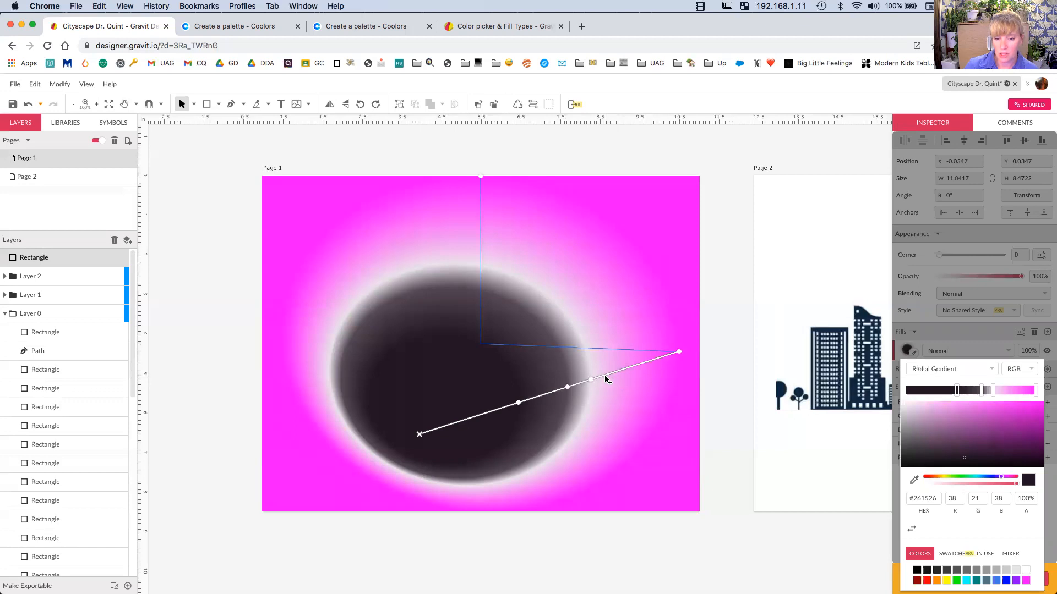
scroll(607, 378, "up", 5)
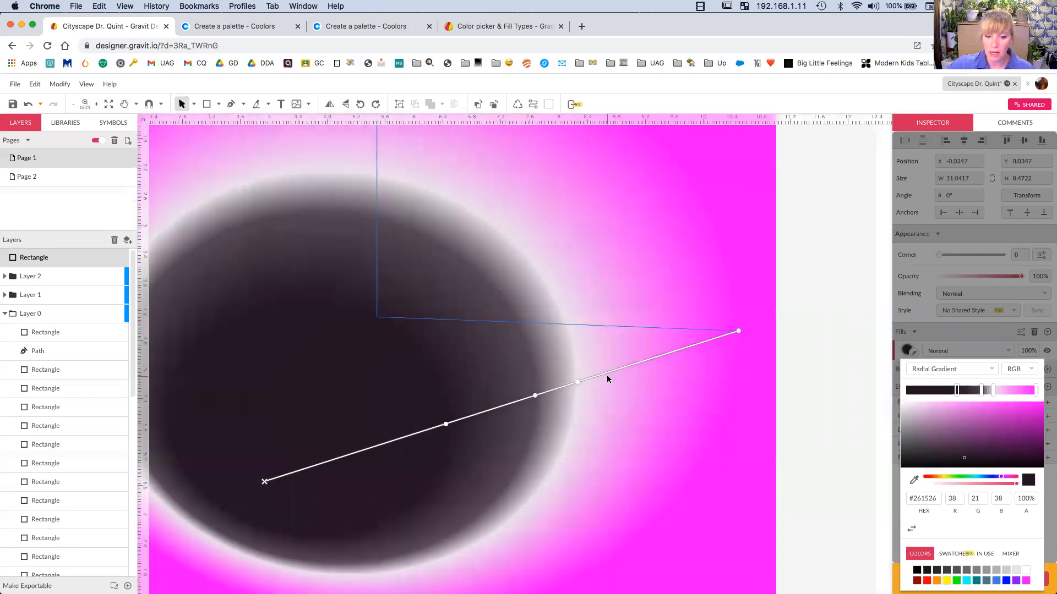
scroll(607, 378, "up", 1)
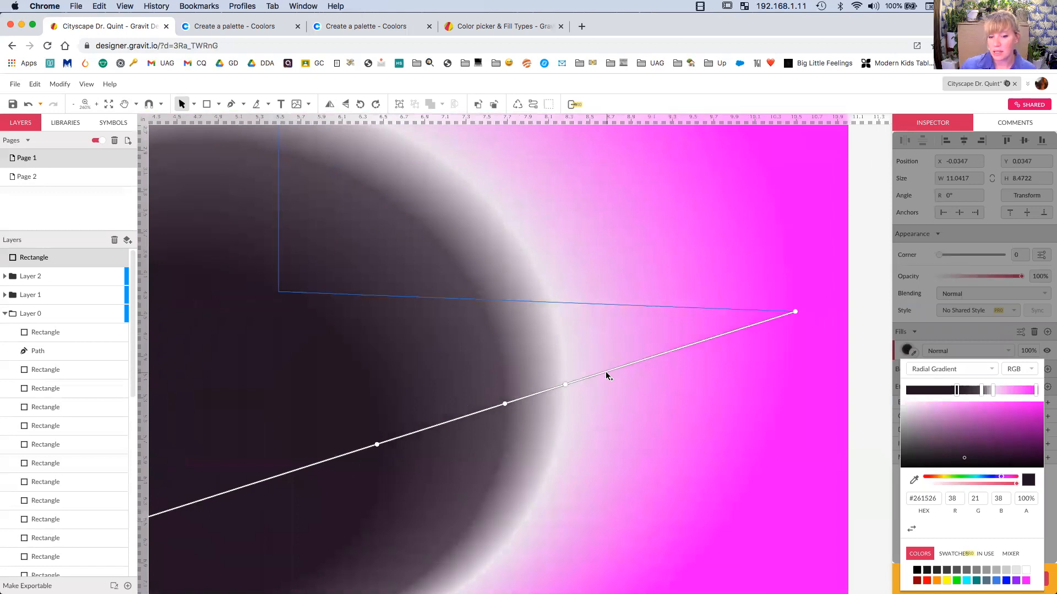
left_click(606, 373)
left_click_drag(605, 372, 734, 349)
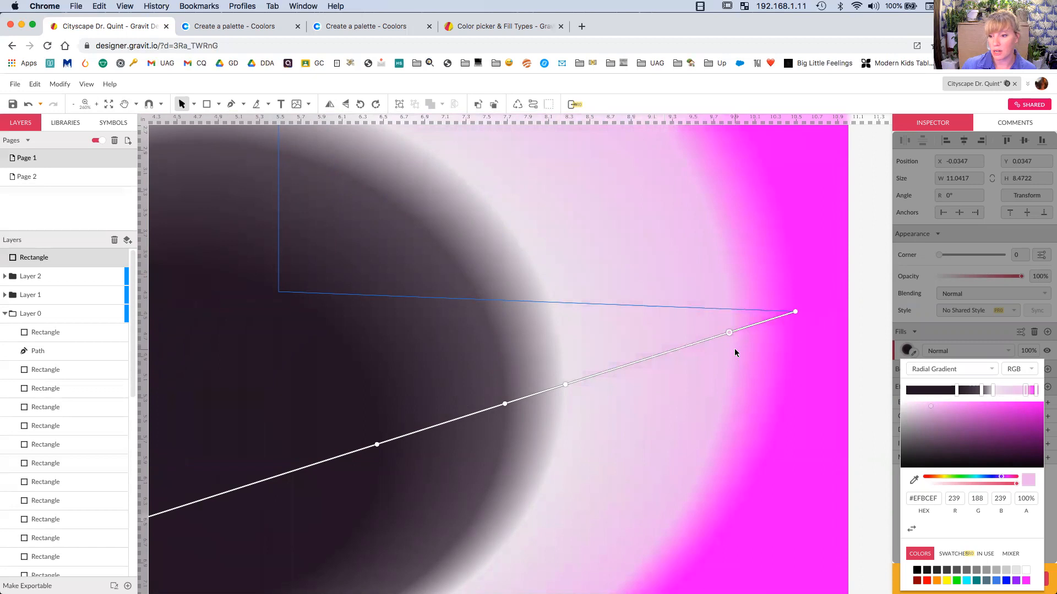
scroll(792, 387, "down", 5)
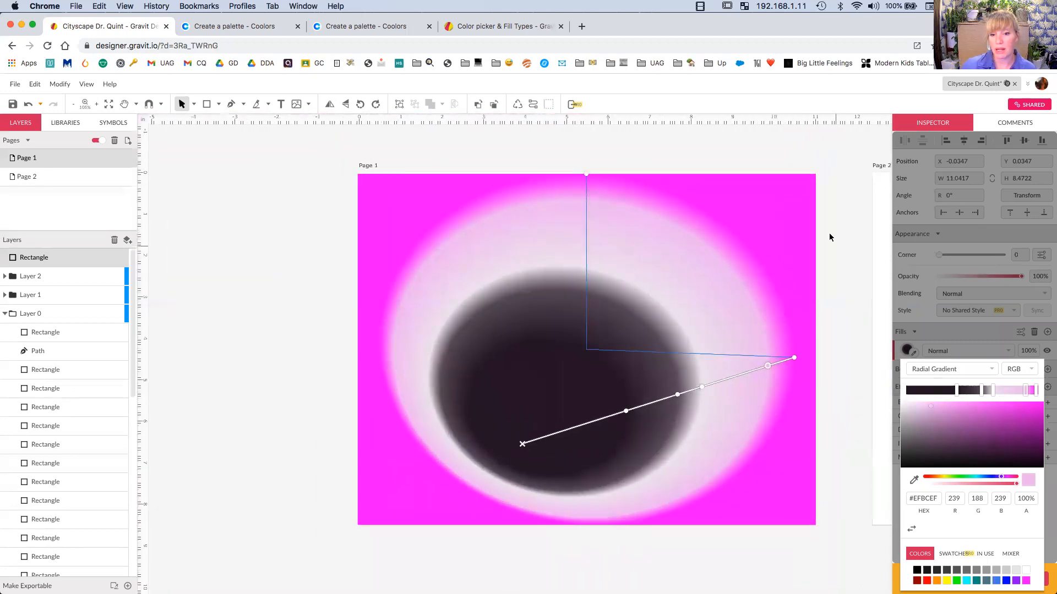
left_click_drag(582, 175, 522, 189)
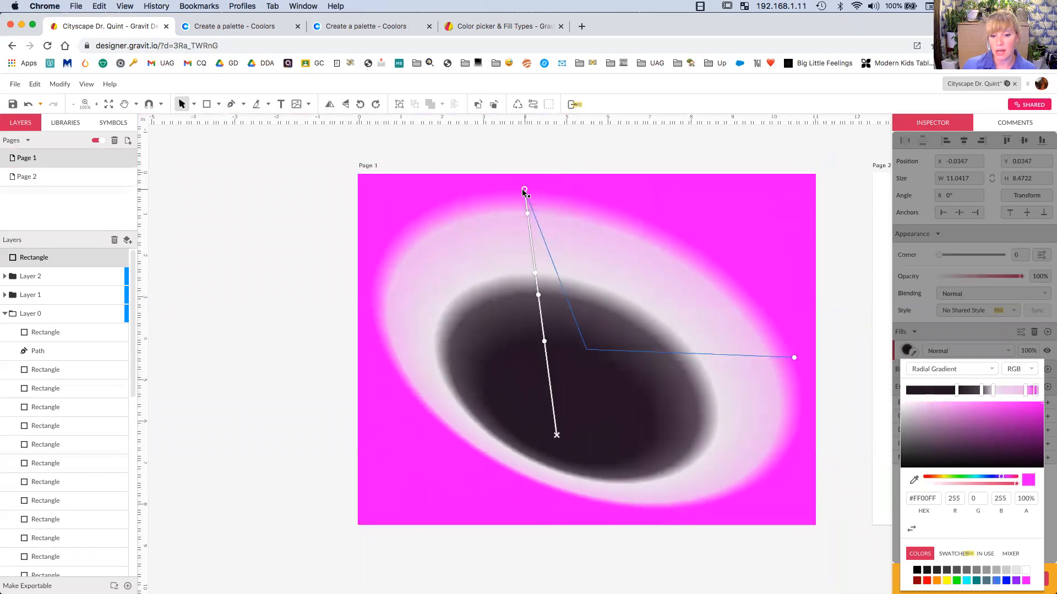
left_click(292, 269)
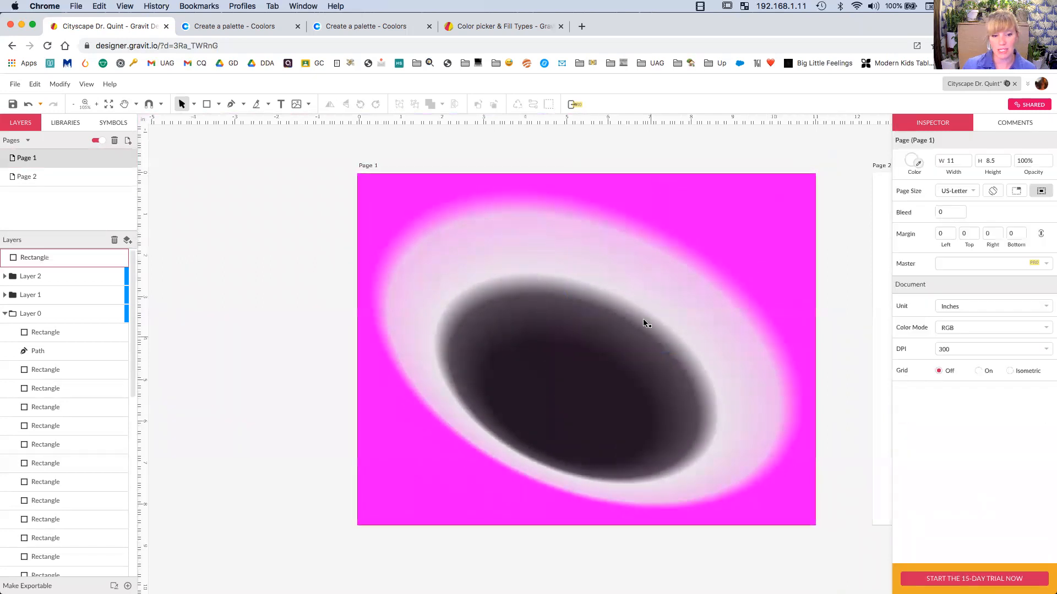
Send the radial gradient rectangle behind all the buildings and lock it.
right_click(702, 250)
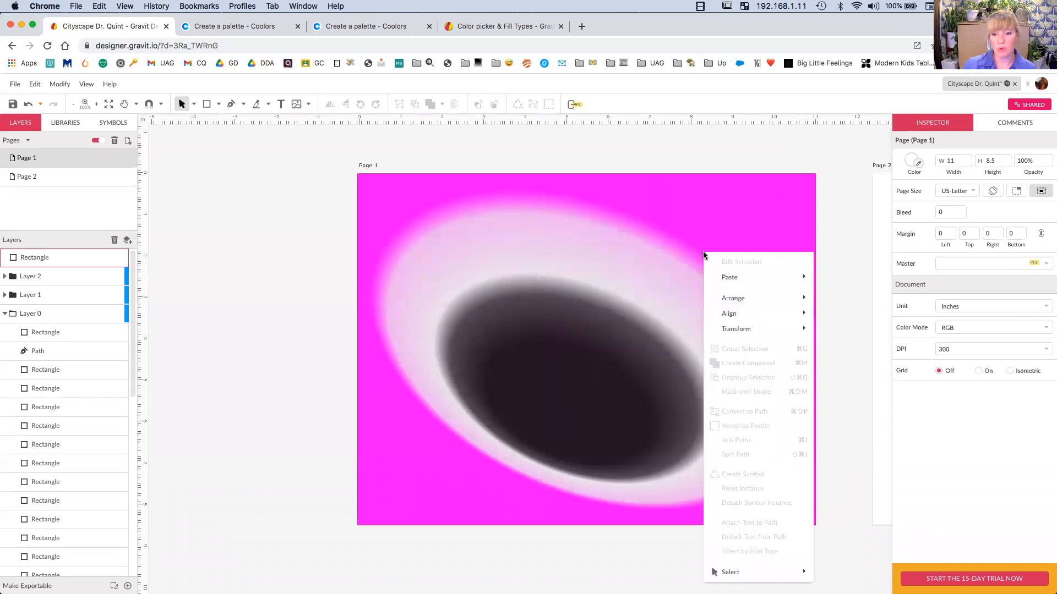
mouse_move(793, 298)
left_click(851, 342)
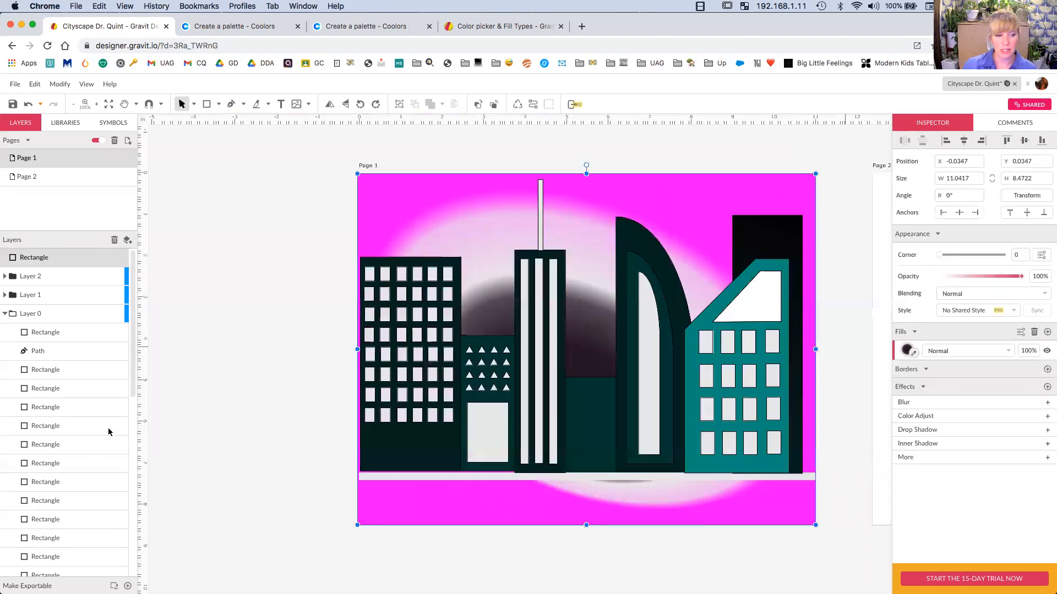
scroll(108, 429, "down", 5)
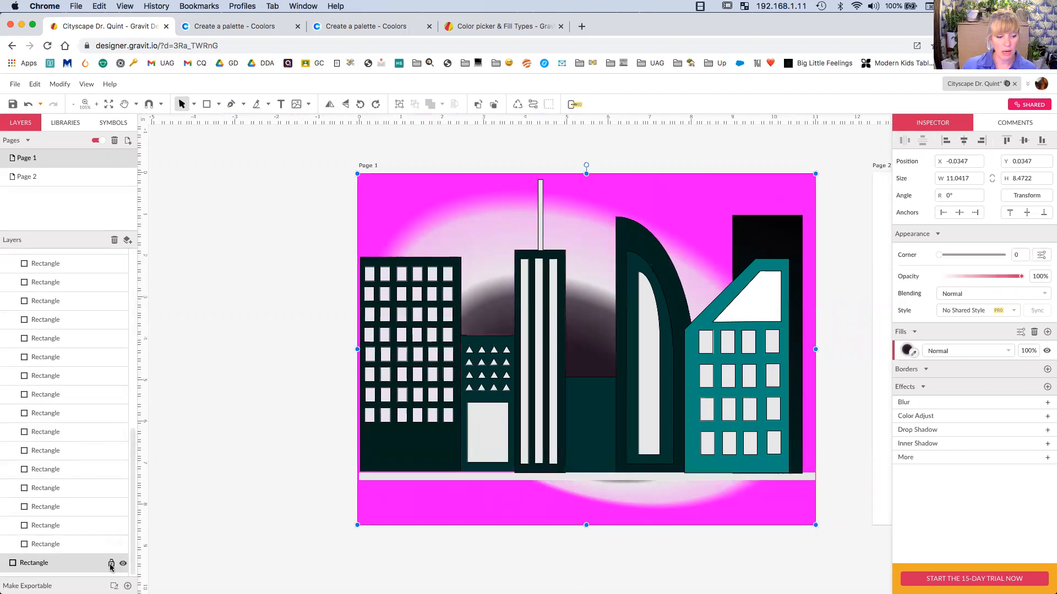
left_click(111, 563)
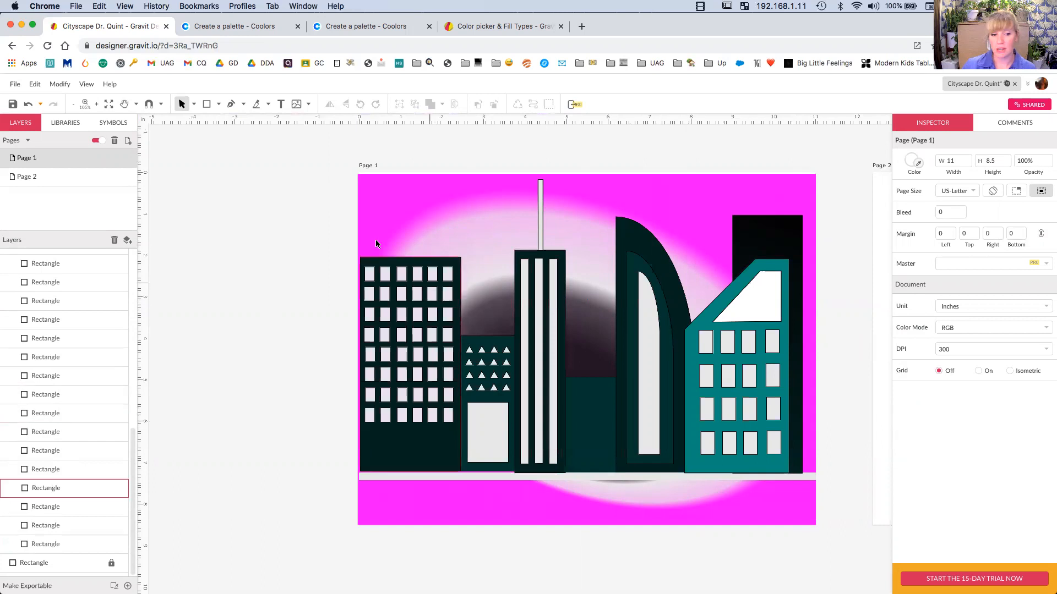
Give the six top-row windows of the leftmost building a linear gradient fill.
left_click(375, 279)
left_click(385, 275, "shift")
left_click(402, 275, "shift")
left_click(417, 275, "shift")
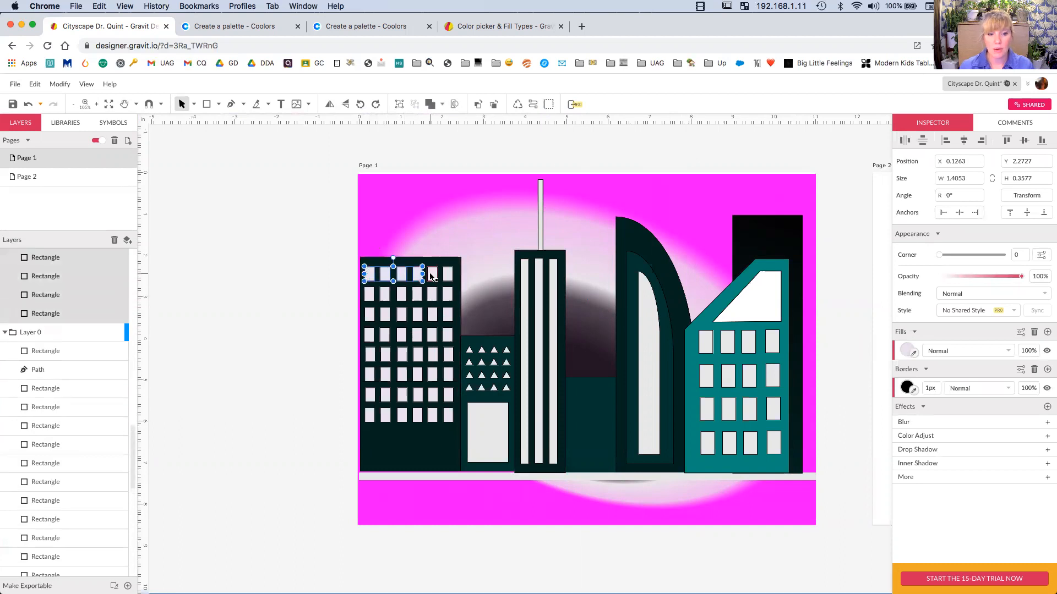
left_click(432, 275, "shift")
left_click(447, 275, "shift")
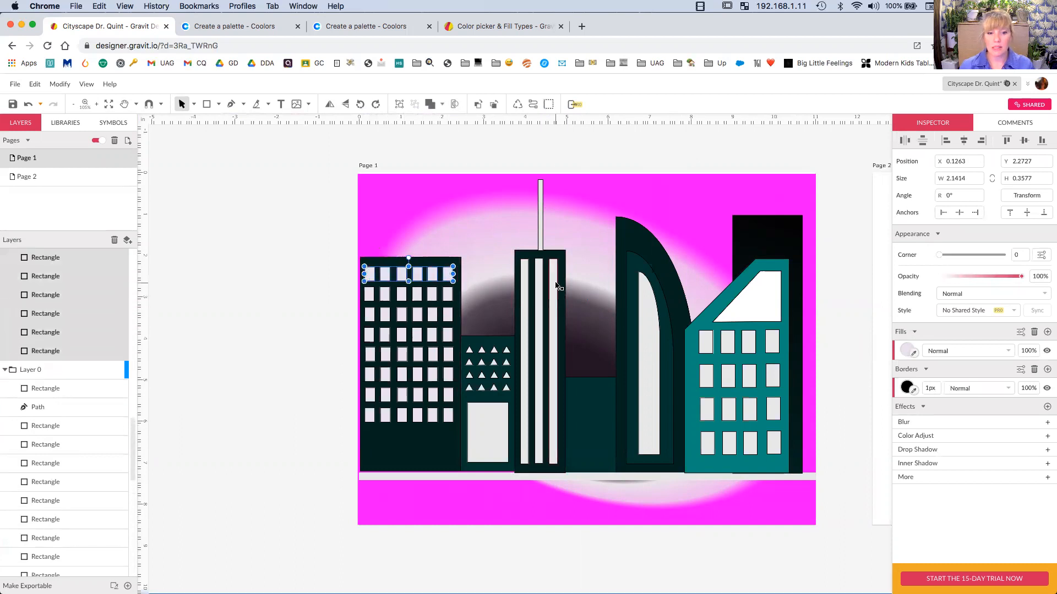
left_click(907, 351)
left_click(929, 370)
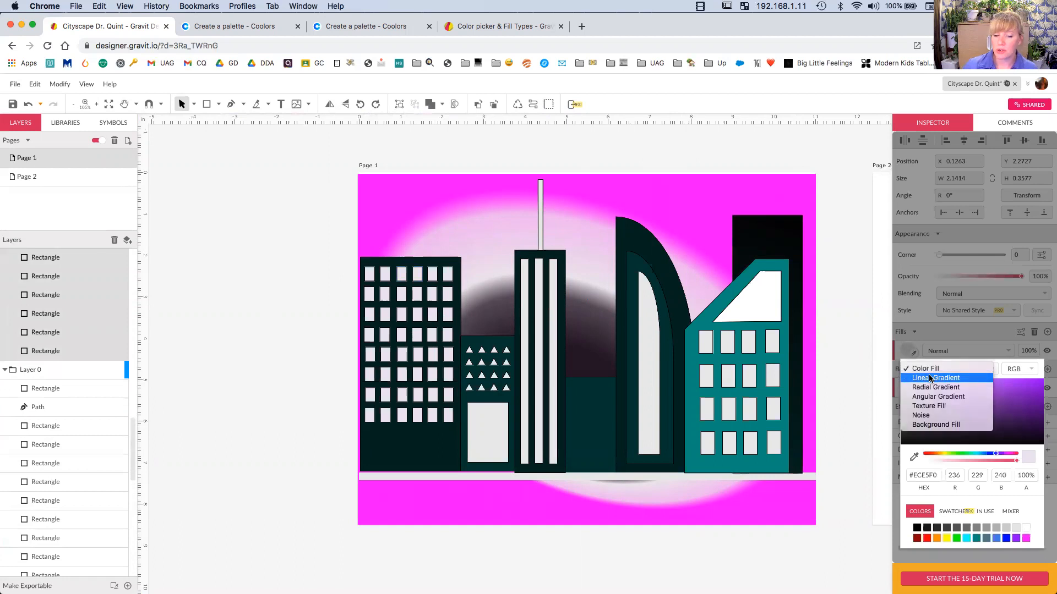
left_click(929, 375)
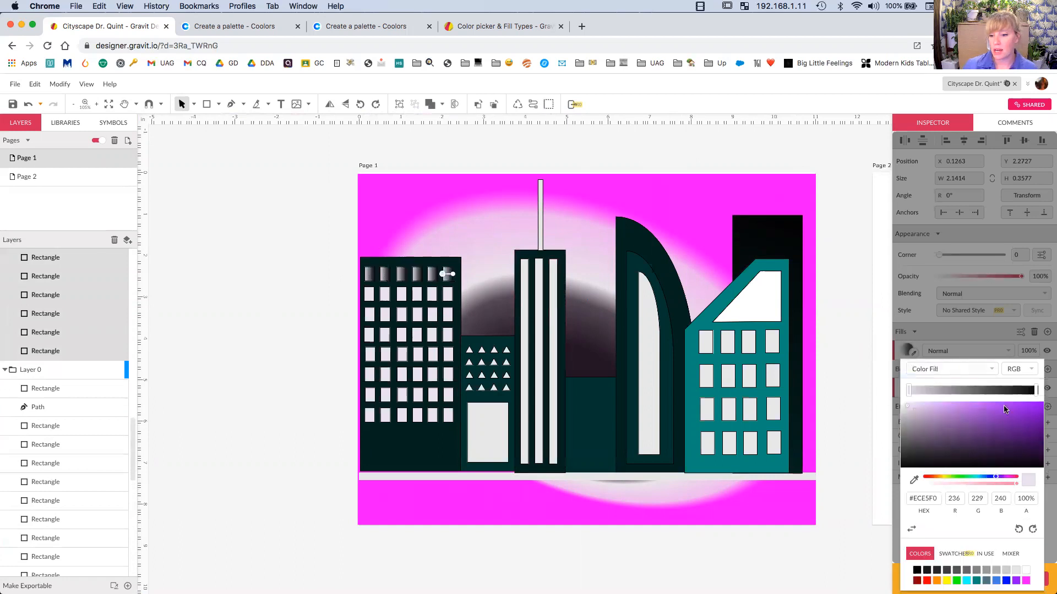
mouse_move(452, 275)
left_mouse_down()
mouse_move(439, 259)
mouse_move(452, 275)
left_mouse_up()
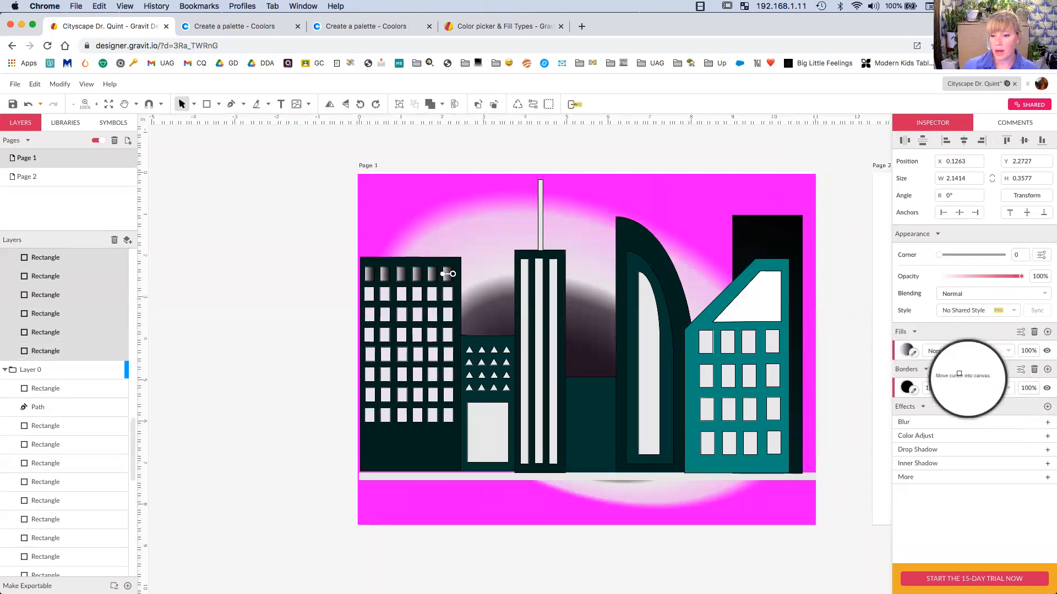
left_click(909, 352)
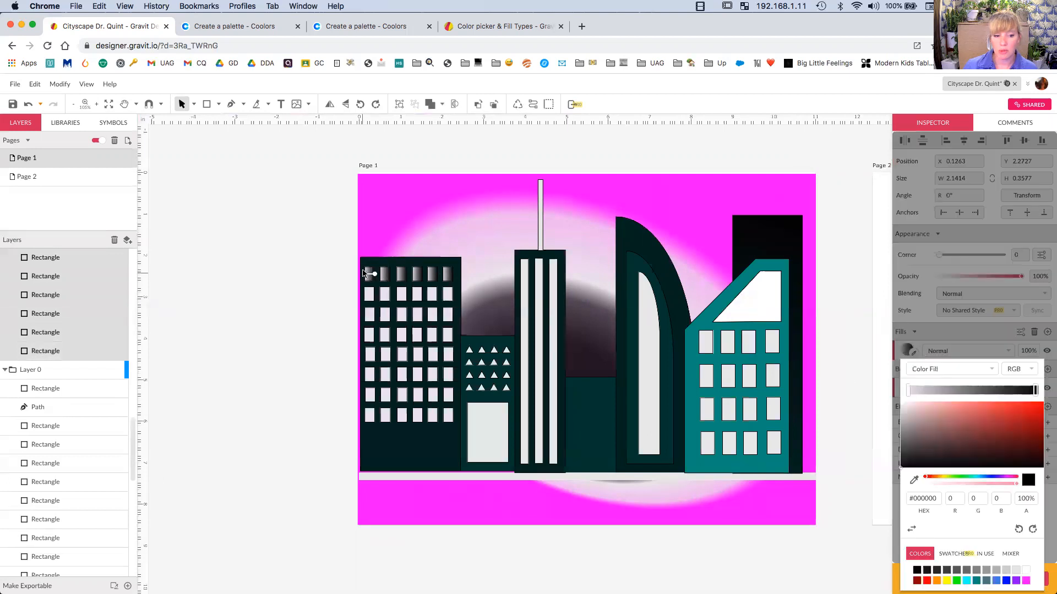
left_click(363, 275)
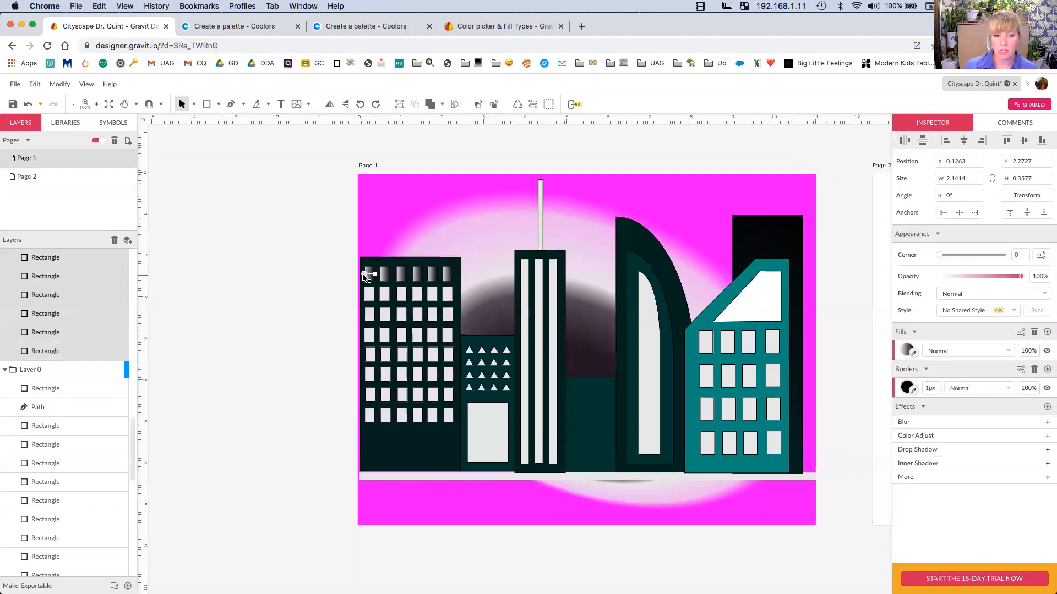
Recolour the top-row windows' linear gradient from an orange start stop to a magenta #FF00FF end stop, and save the document.
left_click(905, 351)
left_click(909, 392)
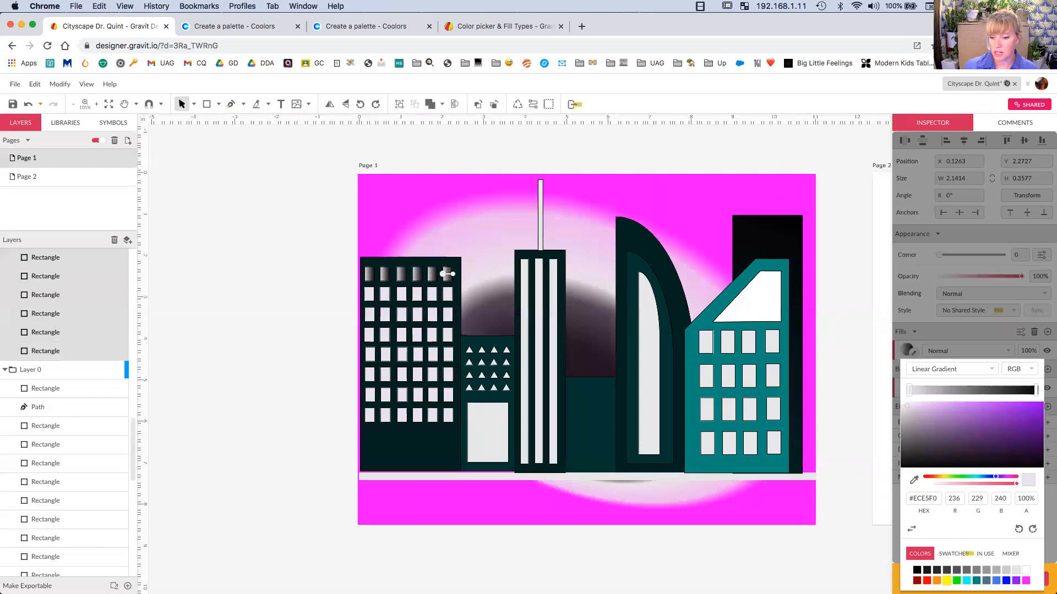
left_click(937, 581)
left_click(1036, 391)
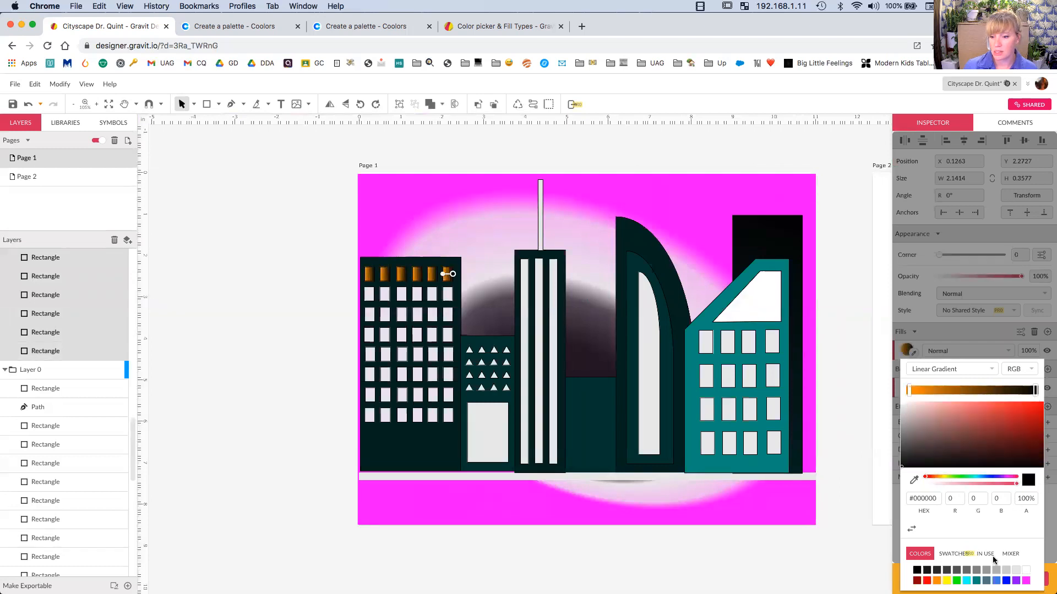
left_click(1025, 580)
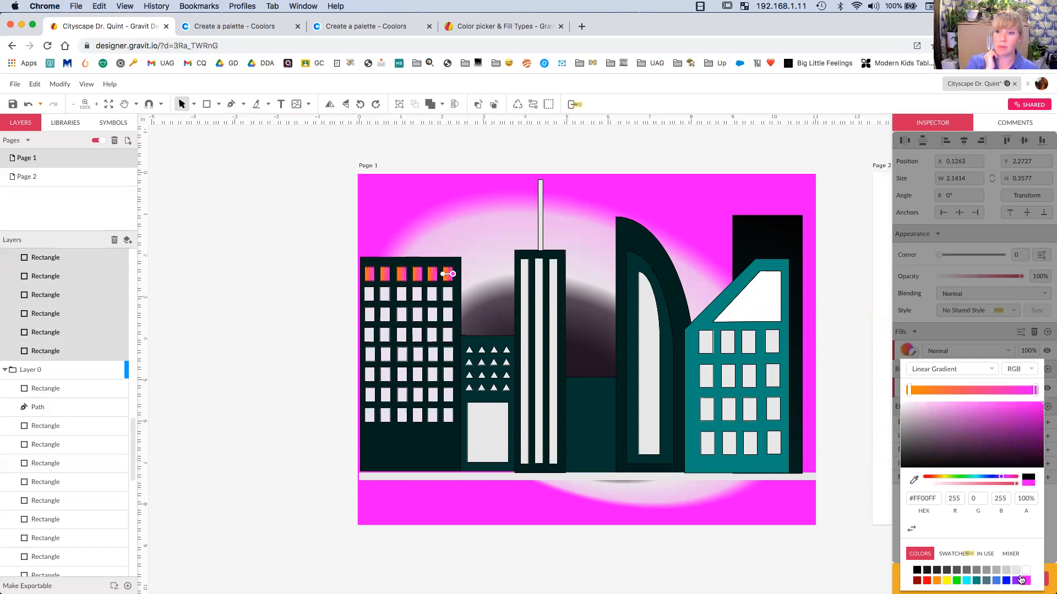
left_click(651, 563)
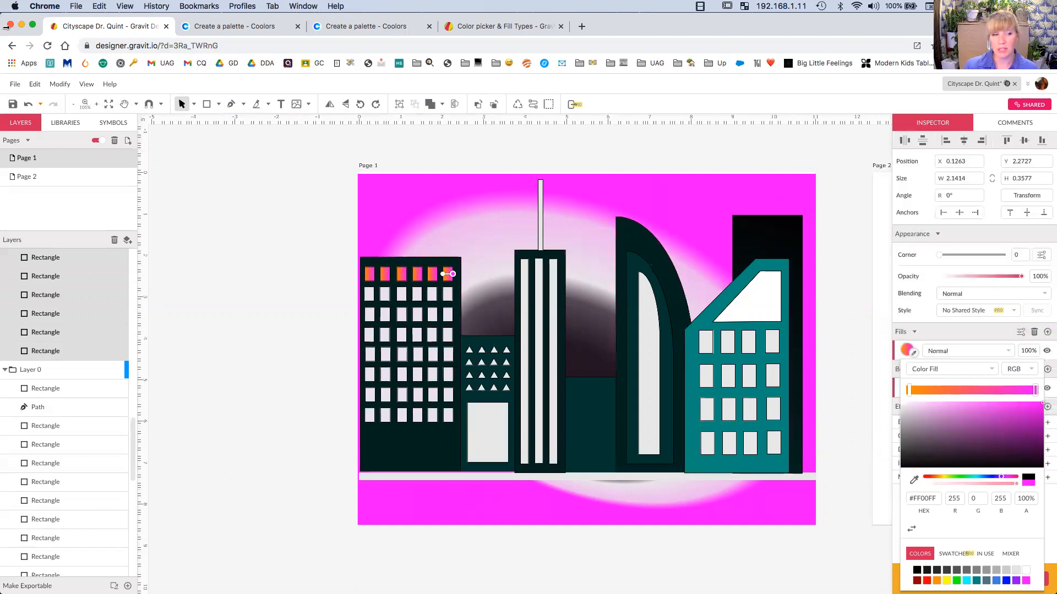
left_click(12, 105)
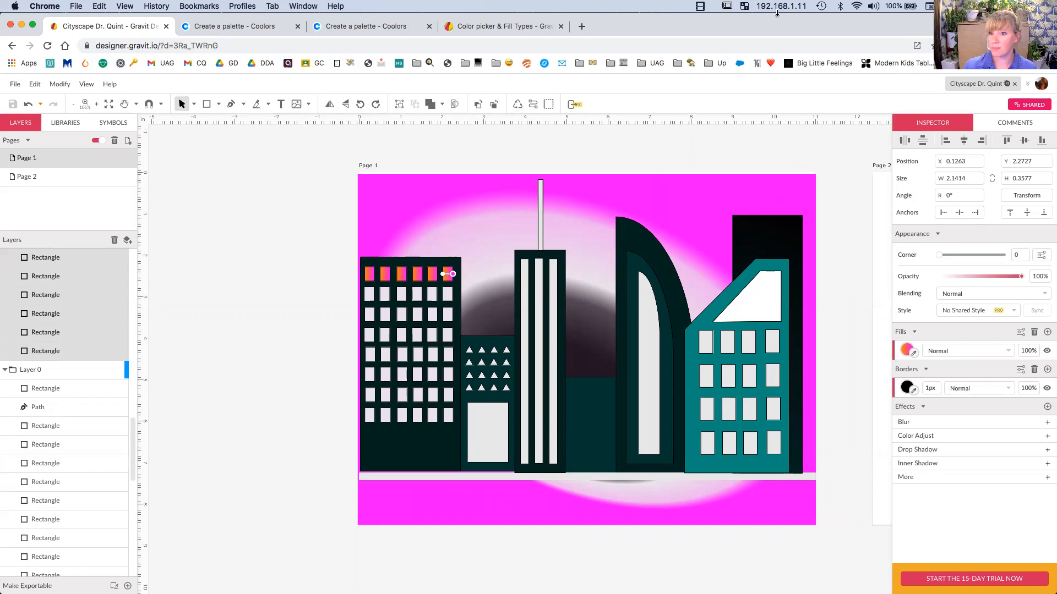
left_click(700, 6)
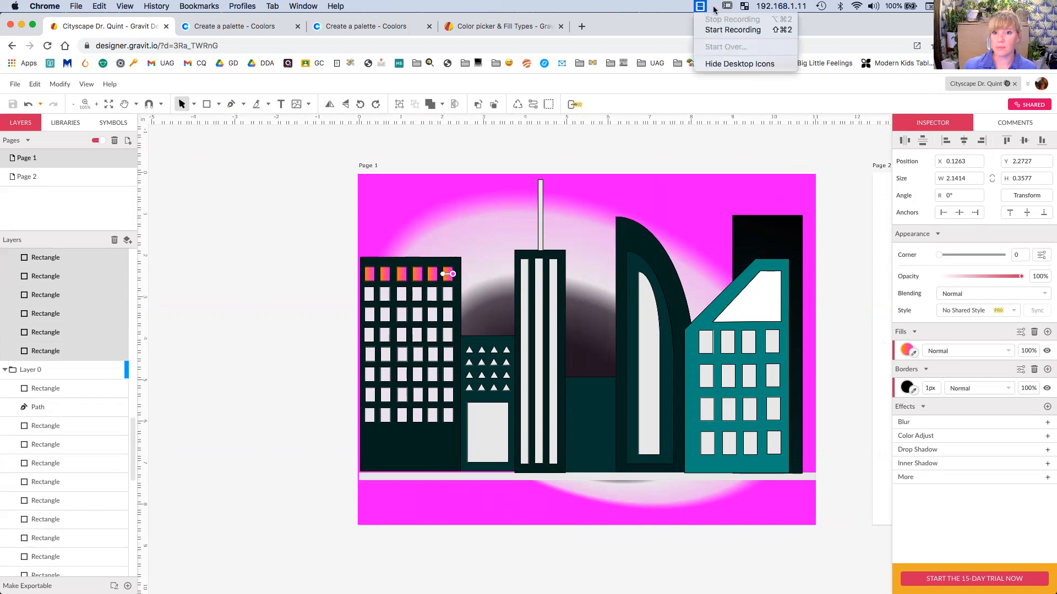